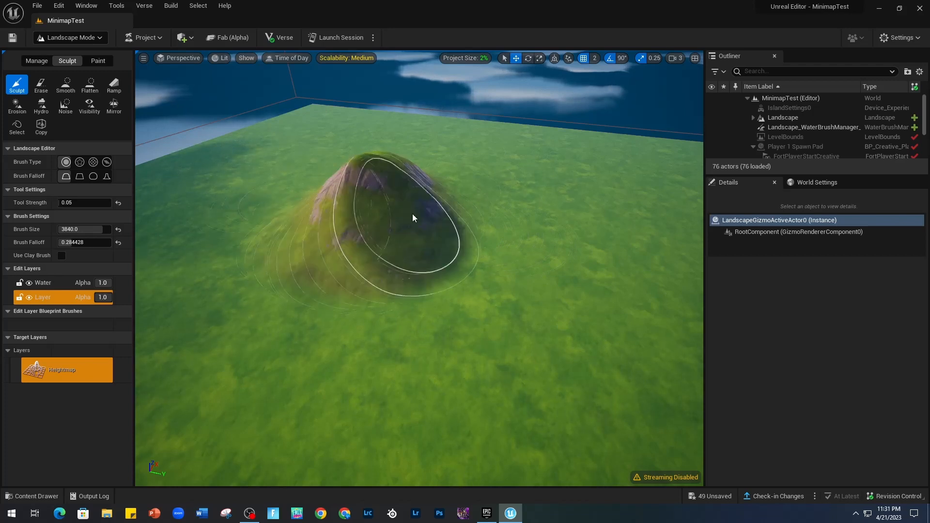
Build the hill up into a tall rocky mountain with the Sculpt brush at size 3840 and strength 0.05.
{"action": "key", "text": "d"}
{"action": "right_click_drag", "start_coordinate": [412, 217], "coordinate": [257, 187]}
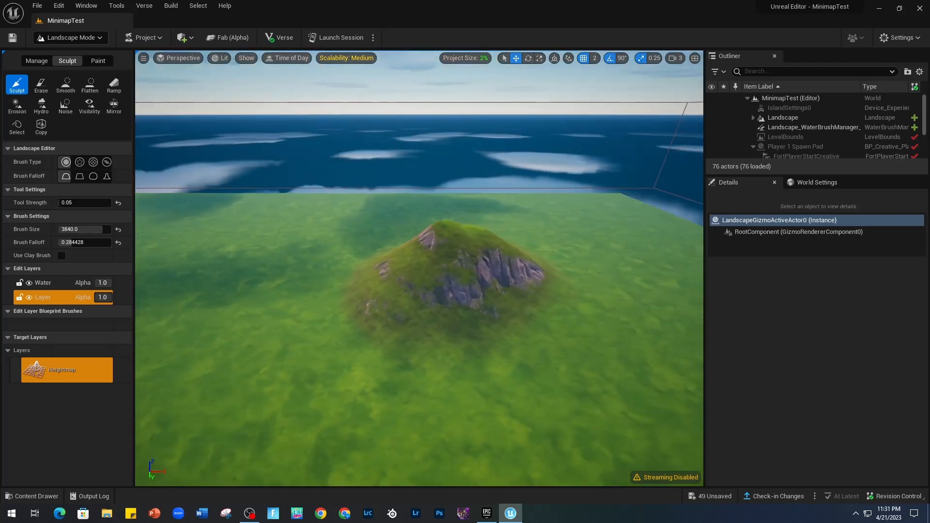
{"action": "left_click_drag", "start_coordinate": [428, 271], "coordinate": [457, 252]}
{"action": "mouse_move", "coordinate": [457, 252]}
{"action": "right_mouse_down"}
{"action": "mouse_move", "coordinate": [411, 232]}
{"action": "mouse_move", "coordinate": [339, 247]}
{"action": "mouse_move", "coordinate": [291, 278]}
{"action": "right_mouse_up"}
{"action": "key", "text": "d"}
{"action": "key", "text": "d"}
{"action": "mouse_move", "coordinate": [465, 247]}
{"action": "left_mouse_down"}
{"action": "mouse_move", "coordinate": [466, 235]}
{"action": "mouse_move", "coordinate": [446, 234]}
{"action": "mouse_move", "coordinate": [471, 260]}
{"action": "mouse_move", "coordinate": [468, 253]}
{"action": "left_mouse_up"}
{"action": "key", "text": "a"}
{"action": "mouse_move", "coordinate": [467, 253]}
{"action": "right_mouse_down"}
{"action": "mouse_move", "coordinate": [600, 281]}
{"action": "mouse_move", "coordinate": [639, 203]}
{"action": "mouse_move", "coordinate": [688, 230]}
{"action": "right_mouse_up"}
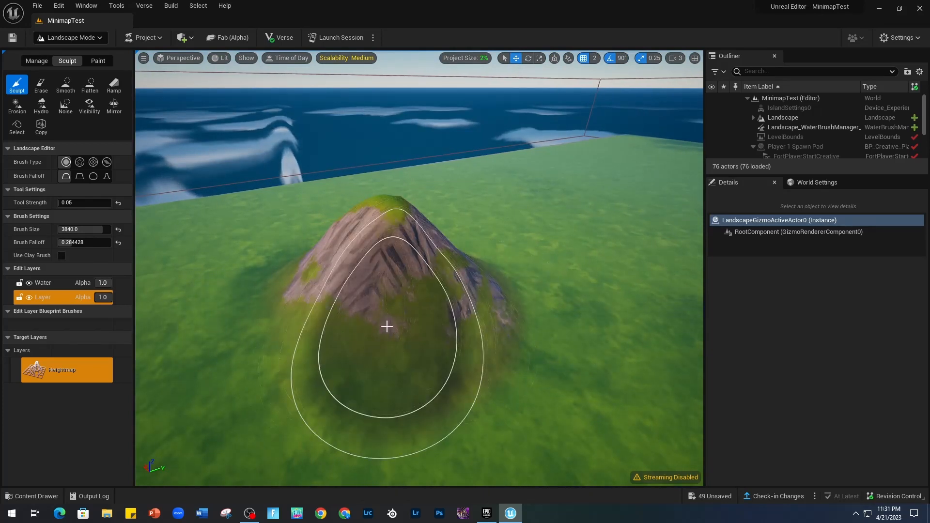
Erase the whole mountain from the landscape with the Erase brush.
{"action": "left_click", "coordinate": [41, 86]}
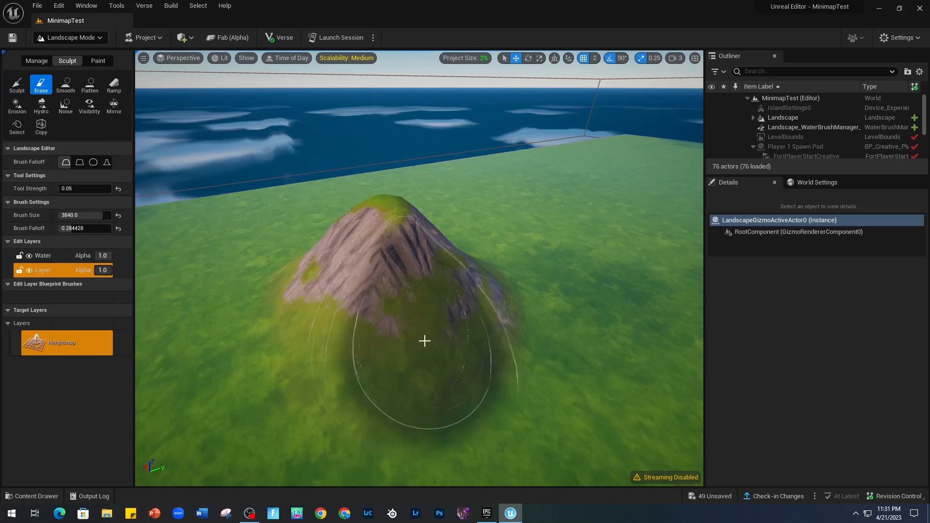
{"action": "key", "text": "d"}
{"action": "right_click_drag", "start_coordinate": [586, 292], "coordinate": [518, 288]}
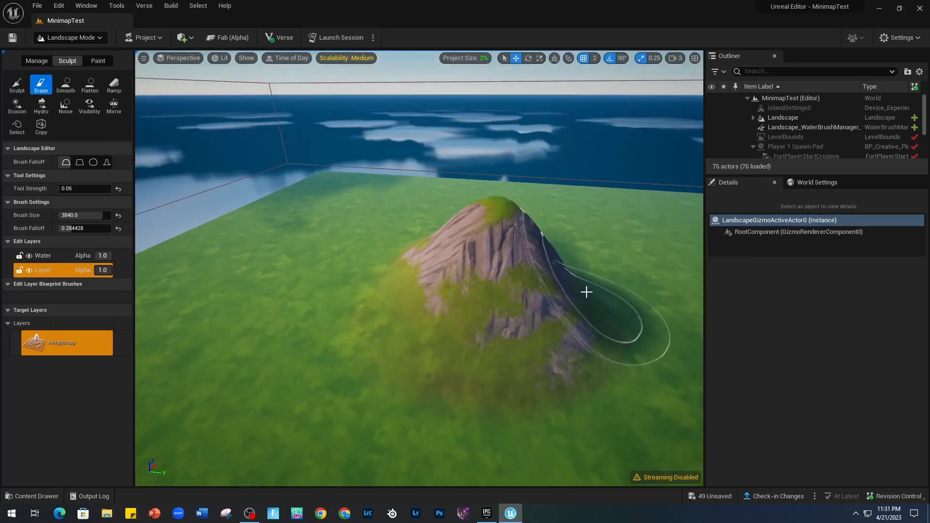
{"action": "mouse_move", "coordinate": [664, 342]}
{"action": "left_mouse_down"}
{"action": "mouse_move", "coordinate": [554, 339]}
{"action": "mouse_move", "coordinate": [612, 305]}
{"action": "mouse_move", "coordinate": [521, 281]}
{"action": "mouse_move", "coordinate": [463, 305]}
{"action": "mouse_move", "coordinate": [583, 324]}
{"action": "mouse_move", "coordinate": [515, 292]}
{"action": "mouse_move", "coordinate": [398, 276]}
{"action": "mouse_move", "coordinate": [499, 242]}
{"action": "mouse_move", "coordinate": [426, 315]}
{"action": "mouse_move", "coordinate": [498, 283]}
{"action": "left_mouse_up"}
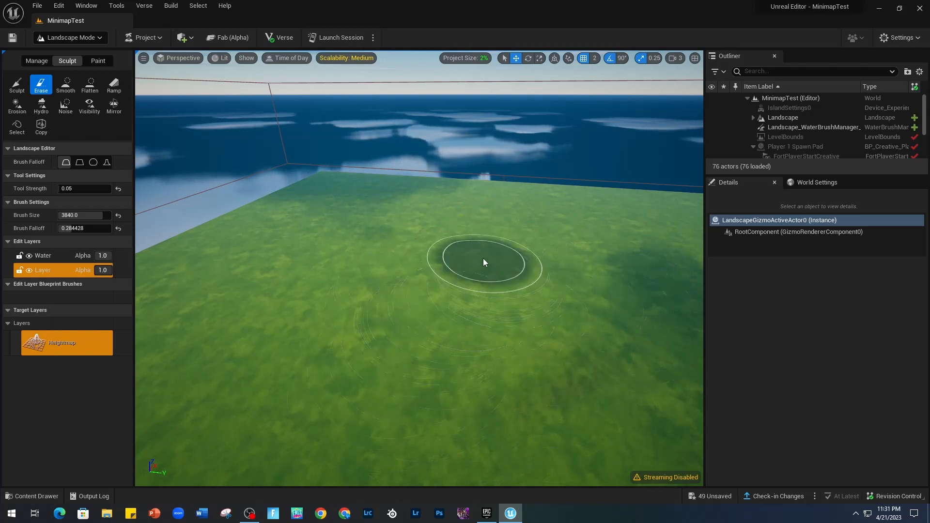
Sculpt a new flat-topped hill on the cleared ground and soften its rocky sides with the Smooth brush.
{"action": "left_click", "coordinate": [17, 84]}
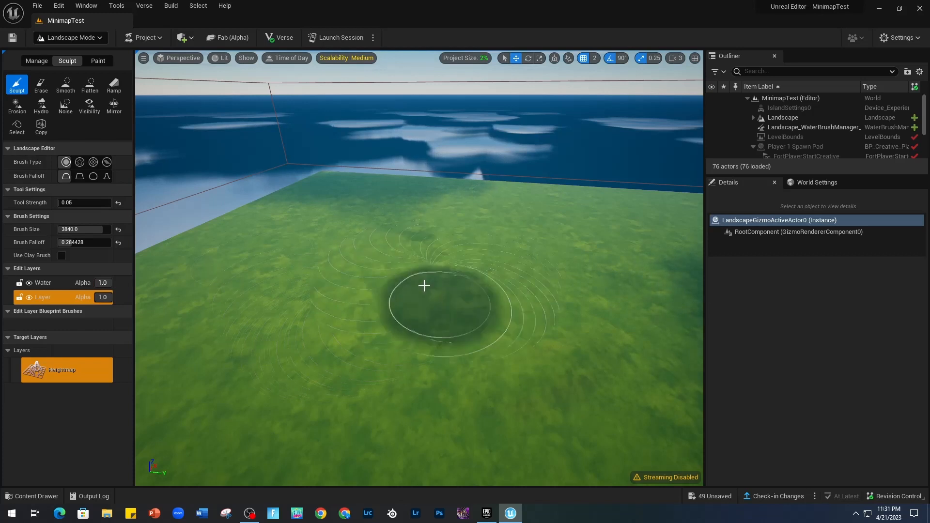
{"action": "mouse_move", "coordinate": [424, 286]}
{"action": "left_mouse_down"}
{"action": "mouse_move", "coordinate": [409, 263]}
{"action": "mouse_move", "coordinate": [450, 259]}
{"action": "mouse_move", "coordinate": [429, 245]}
{"action": "mouse_move", "coordinate": [446, 242]}
{"action": "mouse_move", "coordinate": [437, 247]}
{"action": "left_mouse_up"}
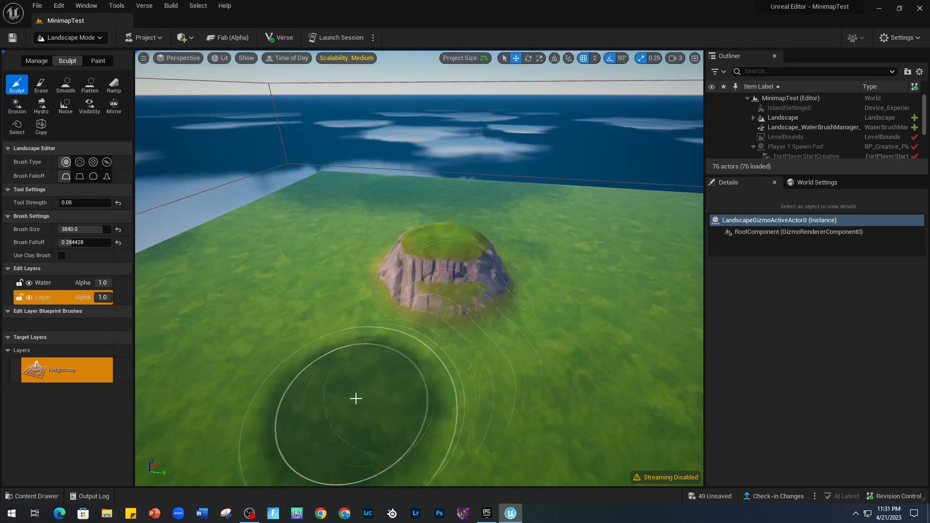
{"action": "left_click", "coordinate": [65, 85]}
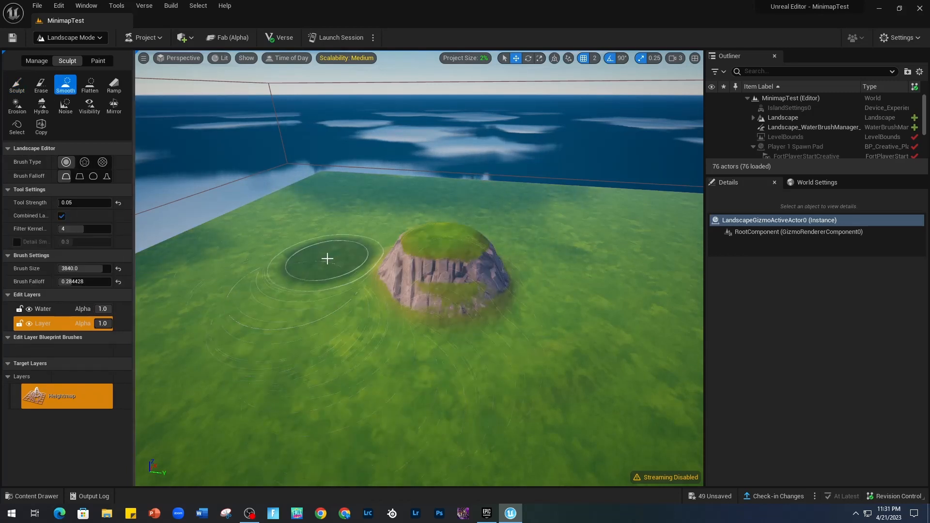
{"action": "mouse_move", "coordinate": [326, 259]}
{"action": "left_mouse_down"}
{"action": "mouse_move", "coordinate": [447, 280]}
{"action": "mouse_move", "coordinate": [490, 262]}
{"action": "mouse_move", "coordinate": [495, 273]}
{"action": "mouse_move", "coordinate": [367, 312]}
{"action": "mouse_move", "coordinate": [430, 297]}
{"action": "mouse_move", "coordinate": [339, 275]}
{"action": "mouse_move", "coordinate": [421, 286]}
{"action": "mouse_move", "coordinate": [478, 268]}
{"action": "mouse_move", "coordinate": [442, 305]}
{"action": "mouse_move", "coordinate": [445, 298]}
{"action": "left_mouse_up"}
{"action": "right_click_drag", "start_coordinate": [444, 297], "coordinate": [349, 300]}
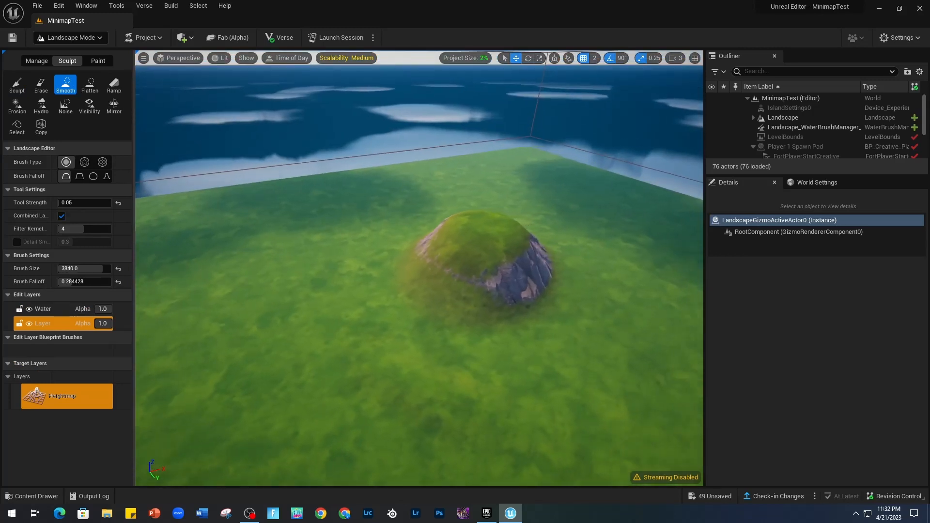
{"action": "mouse_move", "coordinate": [442, 286]}
{"action": "left_mouse_down"}
{"action": "mouse_move", "coordinate": [425, 253]}
{"action": "mouse_move", "coordinate": [456, 266]}
{"action": "mouse_move", "coordinate": [446, 294]}
{"action": "mouse_move", "coordinate": [386, 303]}
{"action": "mouse_move", "coordinate": [482, 290]}
{"action": "mouse_move", "coordinate": [483, 250]}
{"action": "mouse_move", "coordinate": [456, 288]}
{"action": "left_mouse_up"}
{"action": "right_click_drag", "start_coordinate": [457, 288], "coordinate": [339, 310]}
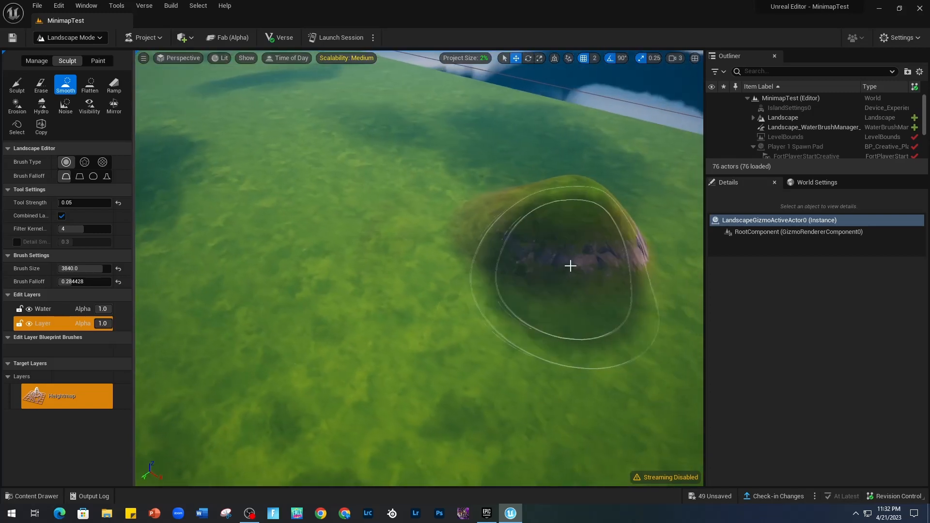
{"action": "mouse_move", "coordinate": [570, 265]}
{"action": "left_mouse_down"}
{"action": "mouse_move", "coordinate": [594, 216]}
{"action": "mouse_move", "coordinate": [537, 303]}
{"action": "mouse_move", "coordinate": [583, 239]}
{"action": "mouse_move", "coordinate": [510, 294]}
{"action": "mouse_move", "coordinate": [535, 275]}
{"action": "left_mouse_up"}
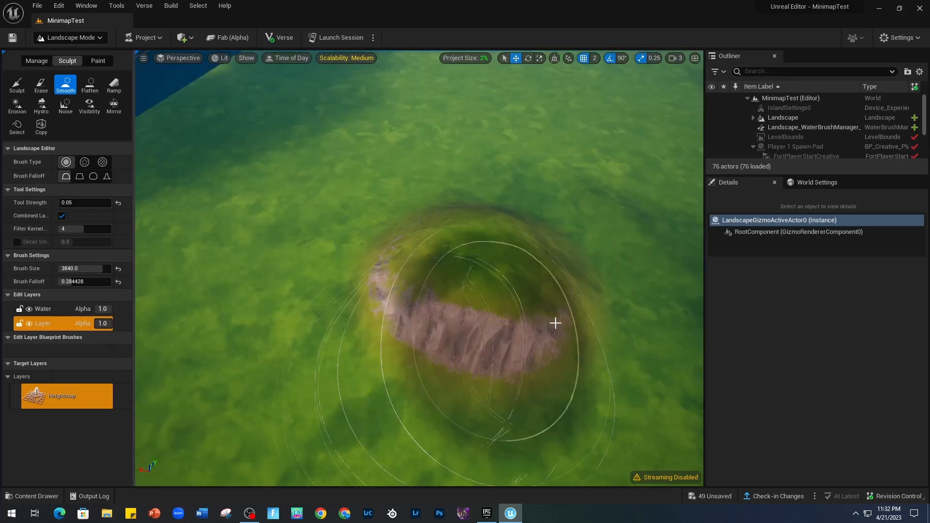
{"action": "mouse_move", "coordinate": [554, 324]}
{"action": "left_mouse_down"}
{"action": "mouse_move", "coordinate": [350, 317]}
{"action": "mouse_move", "coordinate": [489, 337]}
{"action": "mouse_move", "coordinate": [534, 328]}
{"action": "mouse_move", "coordinate": [507, 353]}
{"action": "mouse_move", "coordinate": [475, 350]}
{"action": "mouse_move", "coordinate": [516, 323]}
{"action": "mouse_move", "coordinate": [409, 326]}
{"action": "mouse_move", "coordinate": [480, 365]}
{"action": "mouse_move", "coordinate": [421, 349]}
{"action": "mouse_move", "coordinate": [452, 344]}
{"action": "mouse_move", "coordinate": [313, 311]}
{"action": "left_mouse_up"}
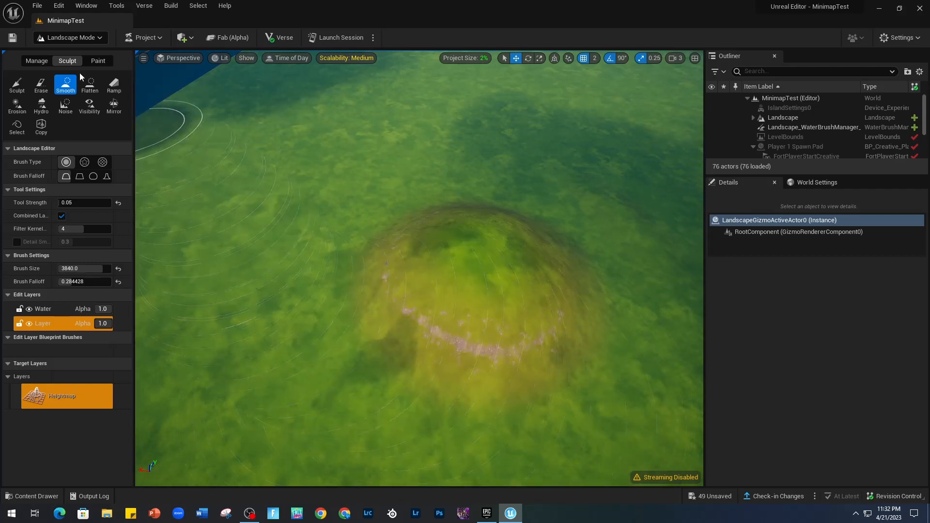
Flatten the smoothed hill down to the level of the surrounding ground.
{"action": "left_click", "coordinate": [89, 84]}
{"action": "right_click_drag", "start_coordinate": [166, 185], "coordinate": [140, 131]}
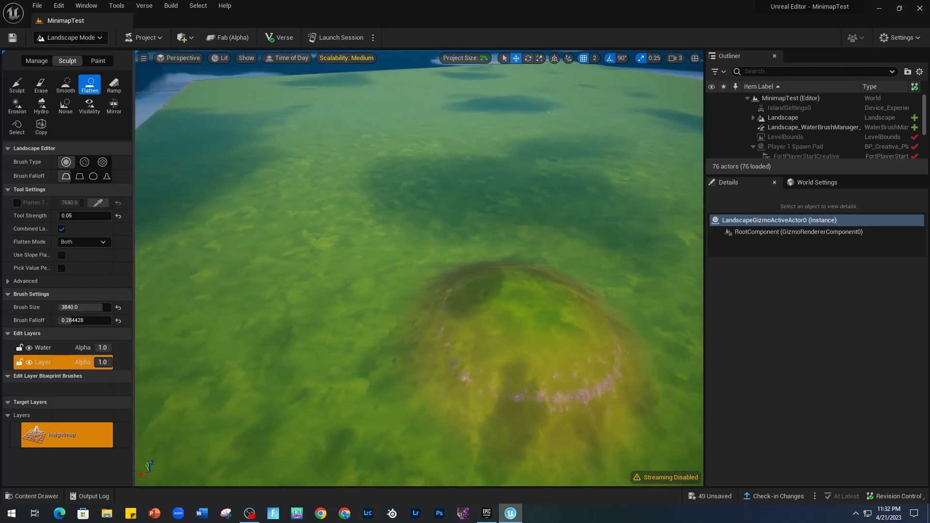
{"action": "mouse_move", "coordinate": [342, 249]}
{"action": "left_mouse_down"}
{"action": "mouse_move", "coordinate": [477, 315]}
{"action": "mouse_move", "coordinate": [633, 321]}
{"action": "mouse_move", "coordinate": [495, 347]}
{"action": "mouse_move", "coordinate": [473, 377]}
{"action": "mouse_move", "coordinate": [456, 376]}
{"action": "mouse_move", "coordinate": [428, 314]}
{"action": "mouse_move", "coordinate": [442, 214]}
{"action": "mouse_move", "coordinate": [339, 251]}
{"action": "mouse_move", "coordinate": [496, 172]}
{"action": "mouse_move", "coordinate": [448, 409]}
{"action": "mouse_move", "coordinate": [482, 153]}
{"action": "mouse_move", "coordinate": [475, 271]}
{"action": "mouse_move", "coordinate": [474, 257]}
{"action": "mouse_move", "coordinate": [402, 180]}
{"action": "mouse_move", "coordinate": [546, 289]}
{"action": "mouse_move", "coordinate": [529, 401]}
{"action": "mouse_move", "coordinate": [507, 374]}
{"action": "left_mouse_up"}
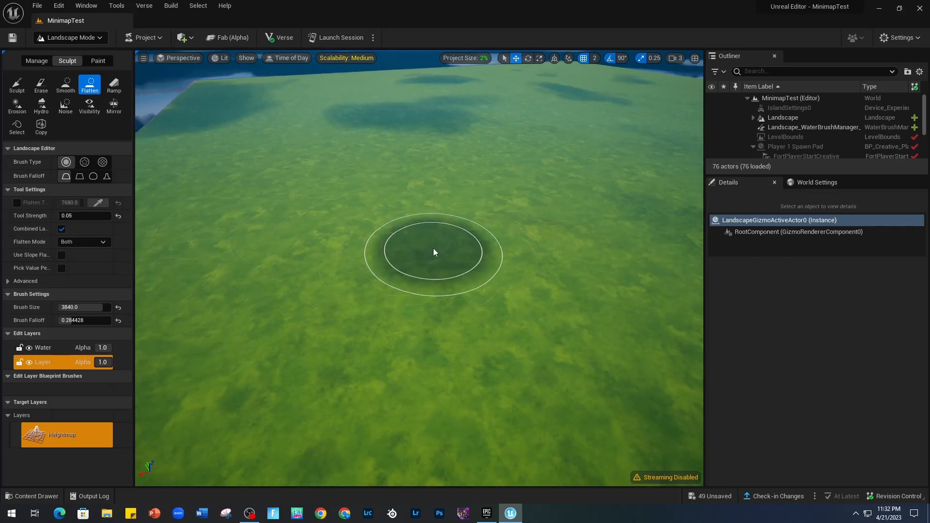
Enable the flatten target, set it to 384, and flatten an area of the landscape to that height.
{"action": "left_click", "coordinate": [18, 202]}
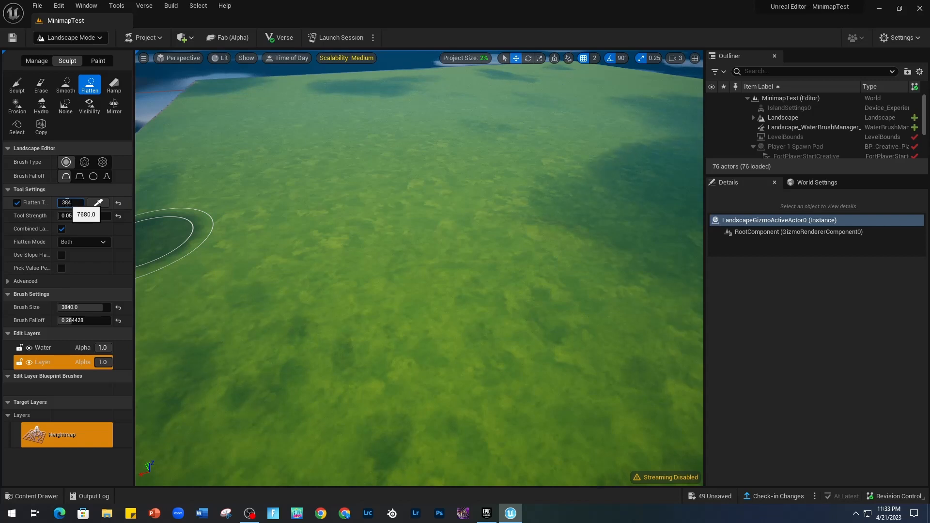
{"action": "mouse_move", "coordinate": [494, 236]}
{"action": "left_mouse_down"}
{"action": "mouse_move", "coordinate": [514, 220]}
{"action": "mouse_move", "coordinate": [510, 233]}
{"action": "left_mouse_up"}
{"action": "mouse_move", "coordinate": [498, 345]}
{"action": "right_mouse_down"}
{"action": "mouse_move", "coordinate": [506, 349]}
{"action": "mouse_move", "coordinate": [507, 309]}
{"action": "mouse_move", "coordinate": [572, 324]}
{"action": "right_mouse_up"}
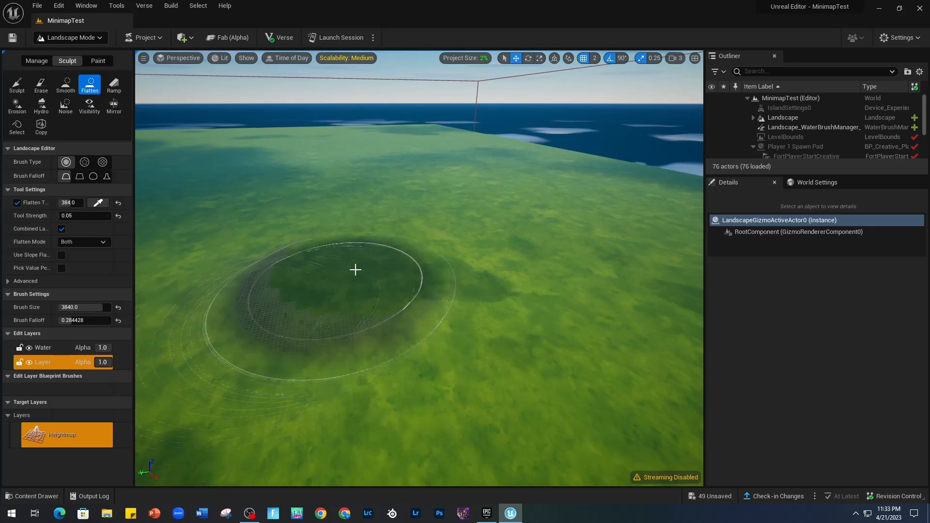
{"action": "mouse_move", "coordinate": [469, 328]}
{"action": "right_mouse_down"}
{"action": "mouse_move", "coordinate": [388, 365]}
{"action": "mouse_move", "coordinate": [394, 306]}
{"action": "mouse_move", "coordinate": [462, 308]}
{"action": "mouse_move", "coordinate": [466, 334]}
{"action": "mouse_move", "coordinate": [498, 312]}
{"action": "right_mouse_up"}
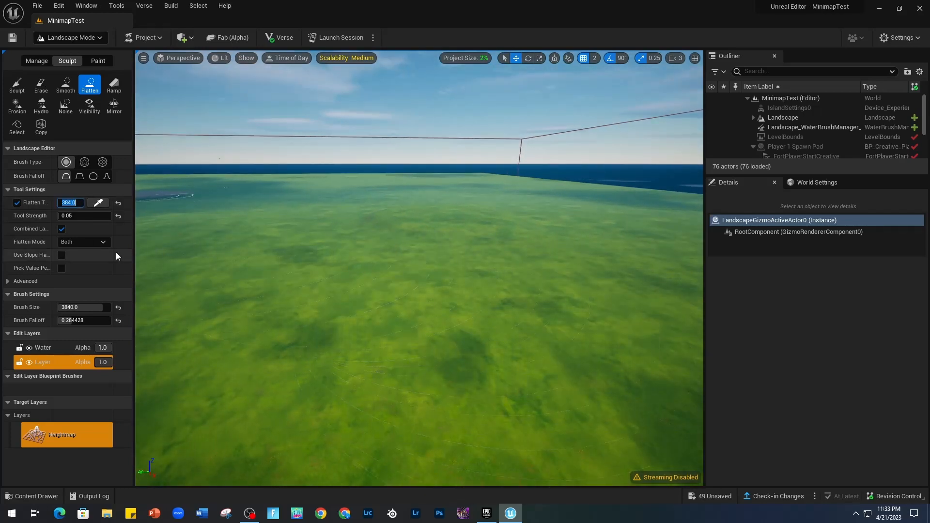
Set the flatten target to 0 and flatten the ground to that height.
{"action": "type", "text": "0"}
{"action": "key", "text": "Return"}
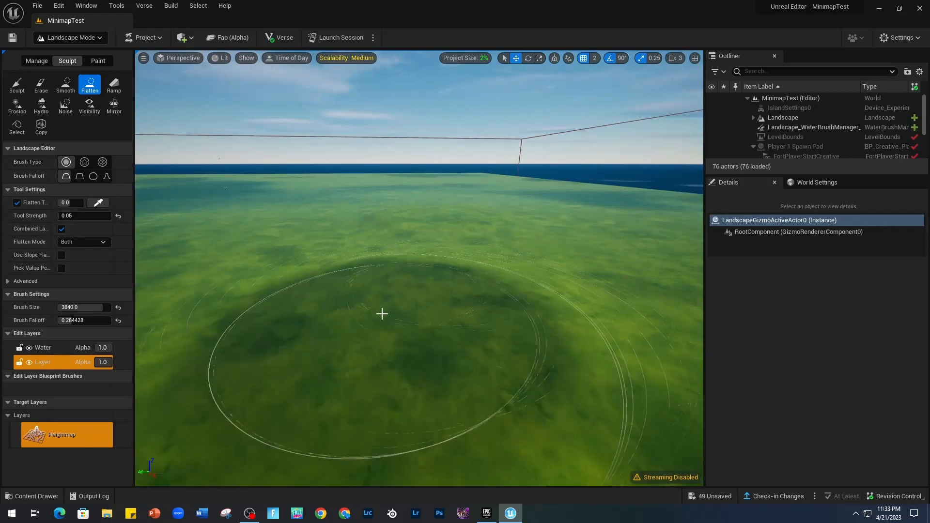
{"action": "mouse_move", "coordinate": [375, 305]}
{"action": "right_mouse_down"}
{"action": "mouse_move", "coordinate": [426, 315]}
{"action": "mouse_move", "coordinate": [408, 305]}
{"action": "right_mouse_up"}
Set the flatten target to 786 and raise a flat plateau from the ground at that height.
{"action": "left_click", "coordinate": [73, 203]}
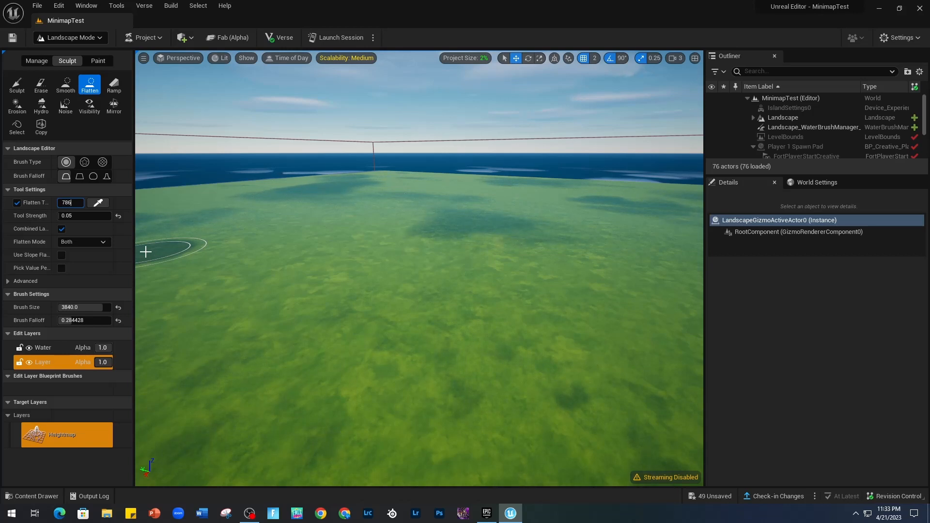
{"action": "key", "text": "Return"}
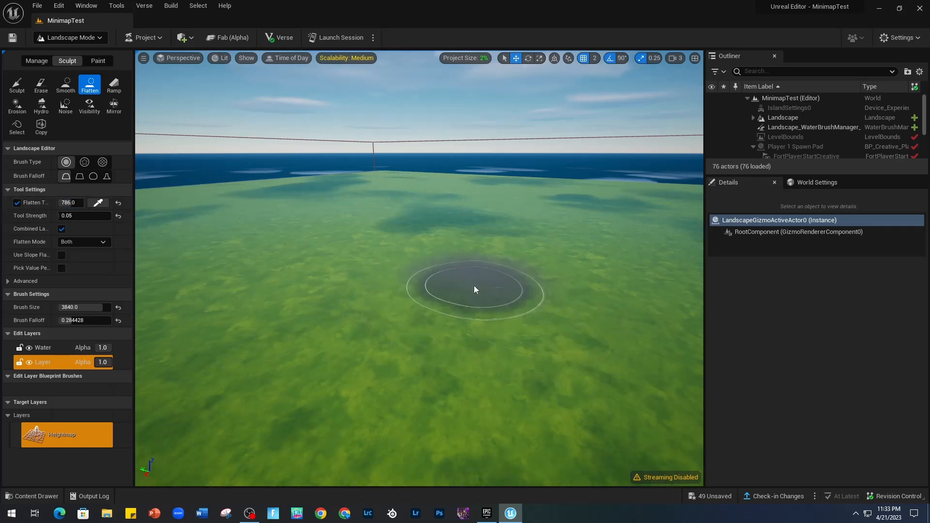
{"action": "mouse_move", "coordinate": [474, 289]}
{"action": "left_mouse_down"}
{"action": "mouse_move", "coordinate": [491, 276]}
{"action": "mouse_move", "coordinate": [473, 278]}
{"action": "mouse_move", "coordinate": [494, 287]}
{"action": "mouse_move", "coordinate": [463, 285]}
{"action": "mouse_move", "coordinate": [469, 291]}
{"action": "left_mouse_up"}
{"action": "mouse_move", "coordinate": [499, 382]}
{"action": "right_mouse_down"}
{"action": "mouse_move", "coordinate": [525, 411]}
{"action": "mouse_move", "coordinate": [668, 381]}
{"action": "right_mouse_up"}
{"action": "key", "text": "a"}
{"action": "mouse_move", "coordinate": [434, 336]}
{"action": "right_mouse_down"}
{"action": "mouse_move", "coordinate": [393, 362]}
{"action": "mouse_move", "coordinate": [445, 332]}
{"action": "right_mouse_up"}
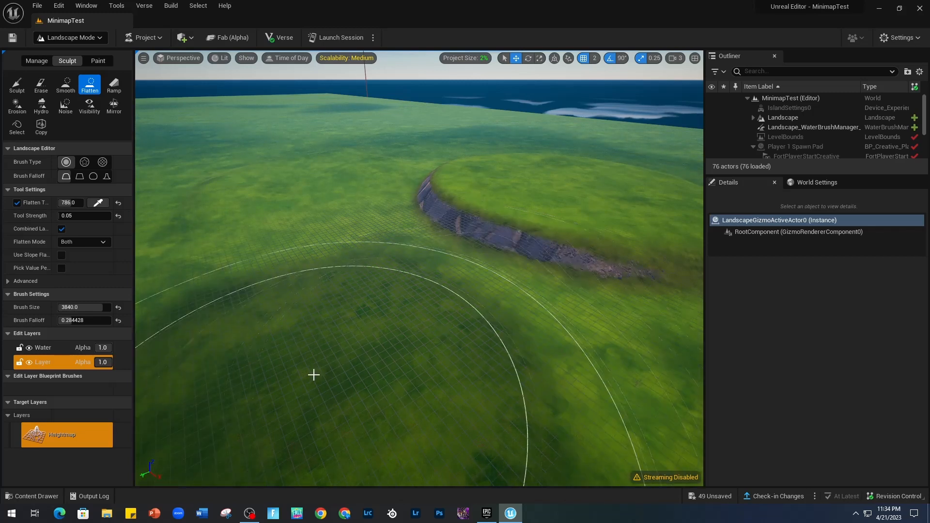
{"action": "mouse_move", "coordinate": [313, 376]}
{"action": "right_mouse_down"}
{"action": "mouse_move", "coordinate": [368, 339]}
{"action": "mouse_move", "coordinate": [364, 321]}
{"action": "mouse_move", "coordinate": [419, 317]}
{"action": "right_mouse_up"}
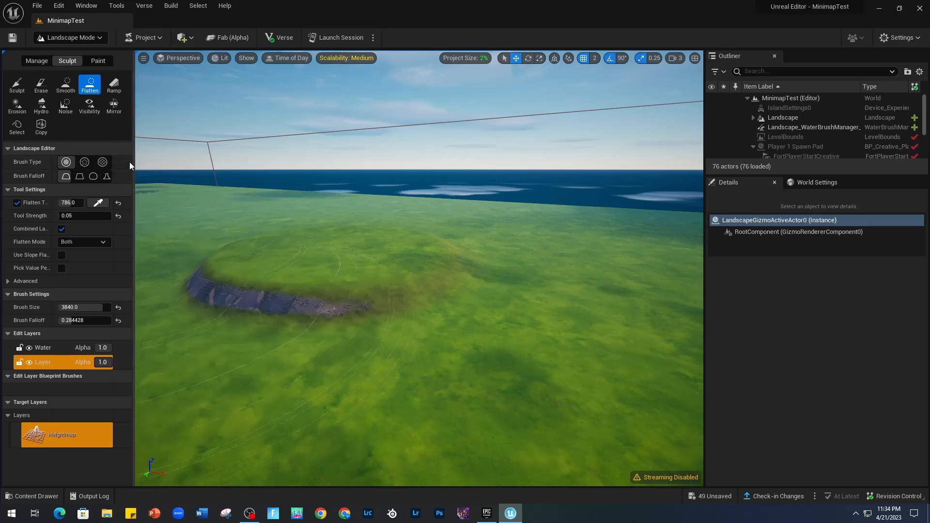
Soften the cliff edges of the plateau and the ground around it with the Smooth brush.
{"action": "left_click", "coordinate": [102, 162]}
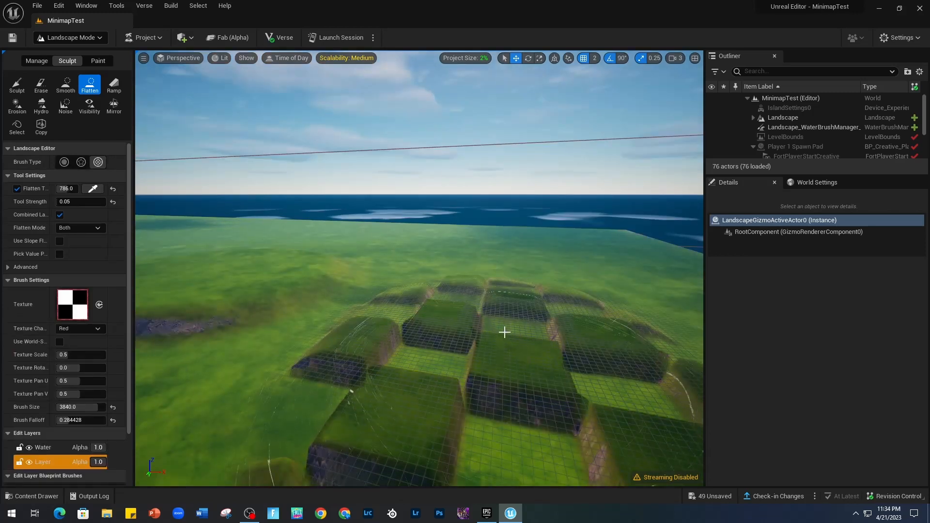
{"action": "key", "text": "s"}
{"action": "mouse_move", "coordinate": [504, 332]}
{"action": "right_mouse_down"}
{"action": "mouse_move", "coordinate": [474, 382]}
{"action": "mouse_move", "coordinate": [446, 393]}
{"action": "mouse_move", "coordinate": [334, 380]}
{"action": "right_mouse_up"}
{"action": "key", "text": "d"}
{"action": "mouse_move", "coordinate": [436, 290]}
{"action": "left_mouse_down"}
{"action": "mouse_move", "coordinate": [297, 275]}
{"action": "mouse_move", "coordinate": [609, 365]}
{"action": "left_mouse_up"}
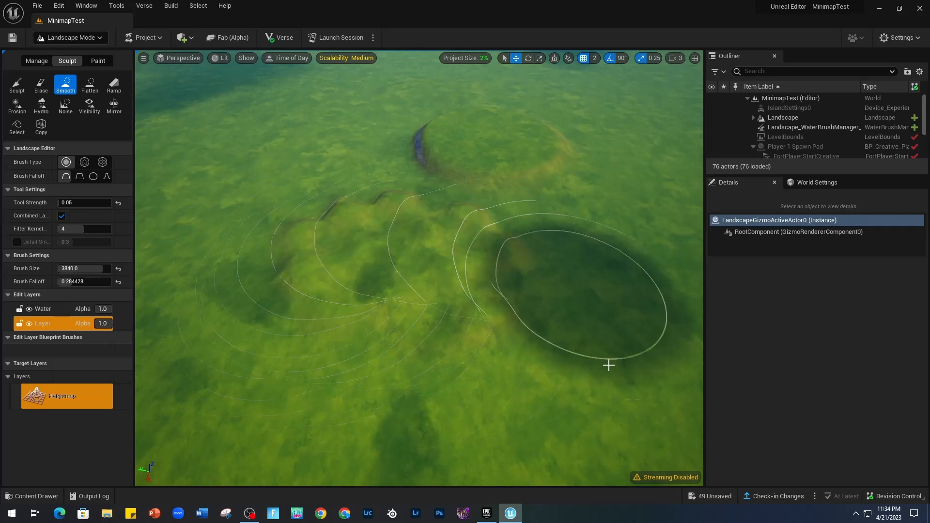
{"action": "key", "text": "d"}
{"action": "mouse_move", "coordinate": [608, 365]}
{"action": "right_mouse_down"}
{"action": "mouse_move", "coordinate": [581, 402]}
{"action": "mouse_move", "coordinate": [537, 427]}
{"action": "mouse_move", "coordinate": [474, 354]}
{"action": "mouse_move", "coordinate": [602, 368]}
{"action": "right_mouse_up"}
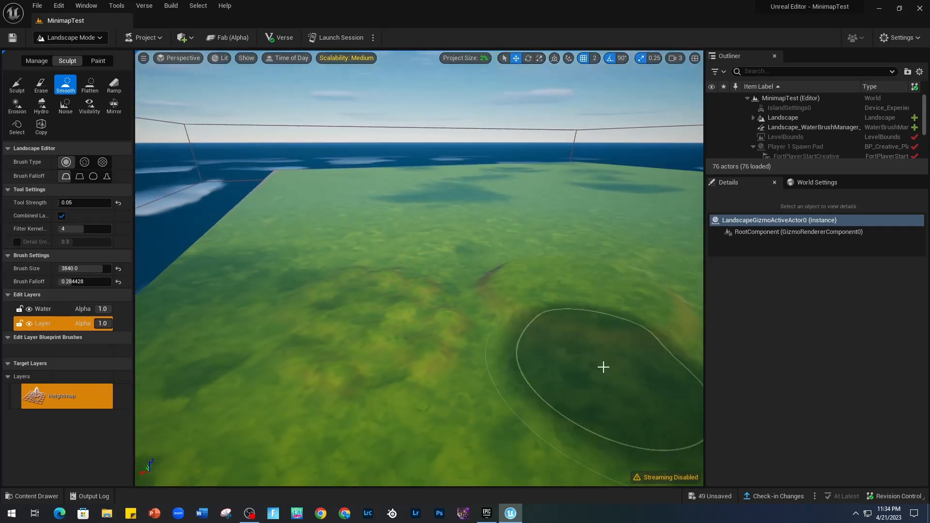
{"action": "mouse_move", "coordinate": [434, 322]}
{"action": "right_mouse_down"}
{"action": "mouse_move", "coordinate": [465, 349]}
{"action": "mouse_move", "coordinate": [559, 347]}
{"action": "right_mouse_up"}
{"action": "key", "text": "a"}
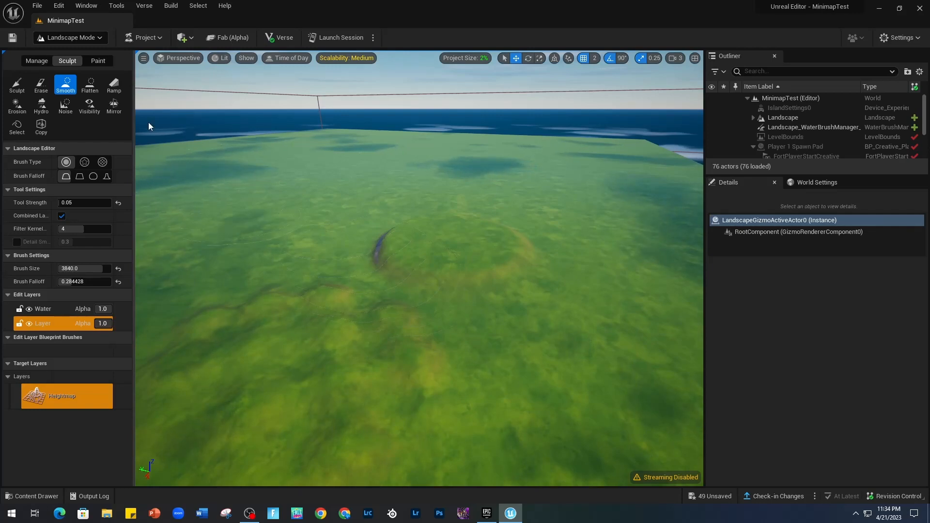
Add a ramp rising from the ground over the plateau, its far end raised, with width about 1569 and side falloff about 0.36.
{"action": "left_click", "coordinate": [114, 85]}
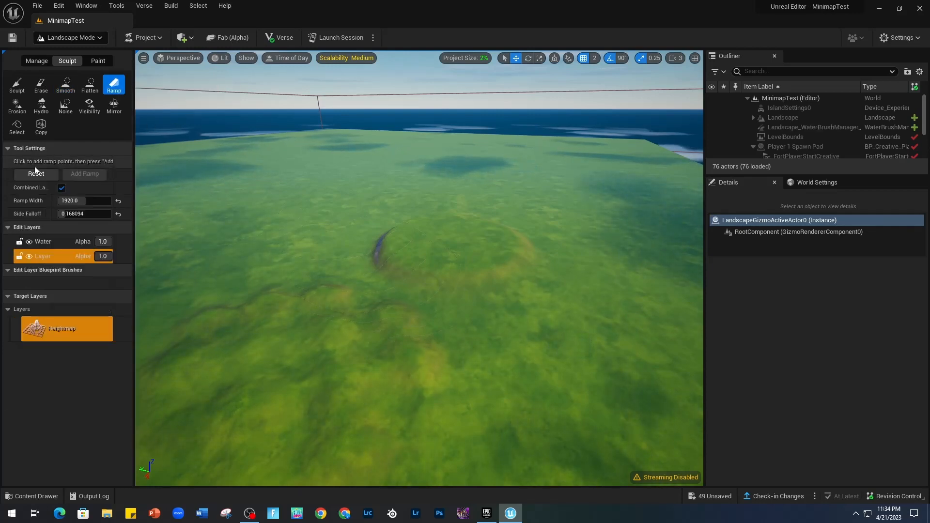
{"action": "right_click_drag", "start_coordinate": [260, 265], "coordinate": [273, 232]}
{"action": "key", "text": "d"}
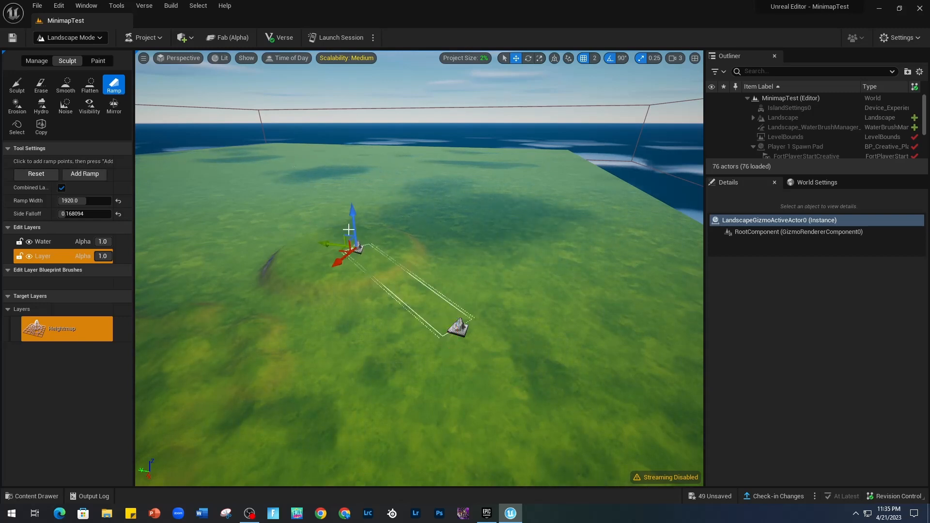
{"action": "left_click_drag", "start_coordinate": [353, 222], "coordinate": [352, 175]}
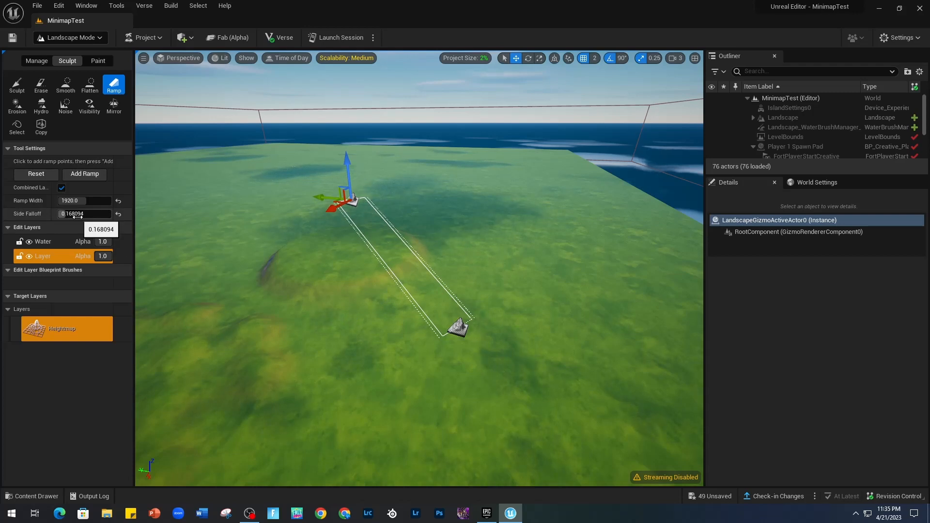
{"action": "mouse_move", "coordinate": [79, 201]}
{"action": "left_mouse_down"}
{"action": "mouse_move", "coordinate": [67, 200]}
{"action": "mouse_move", "coordinate": [82, 201]}
{"action": "left_mouse_up"}
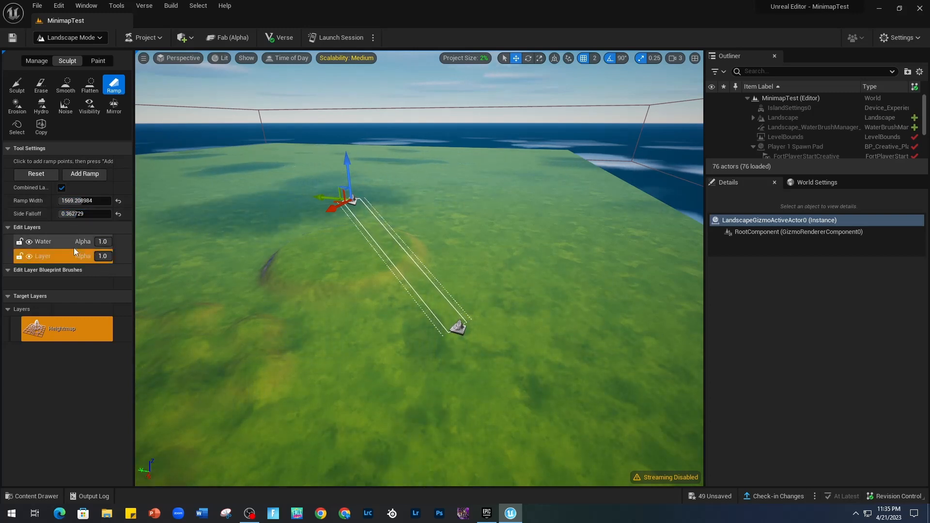
{"action": "left_click", "coordinate": [89, 174]}
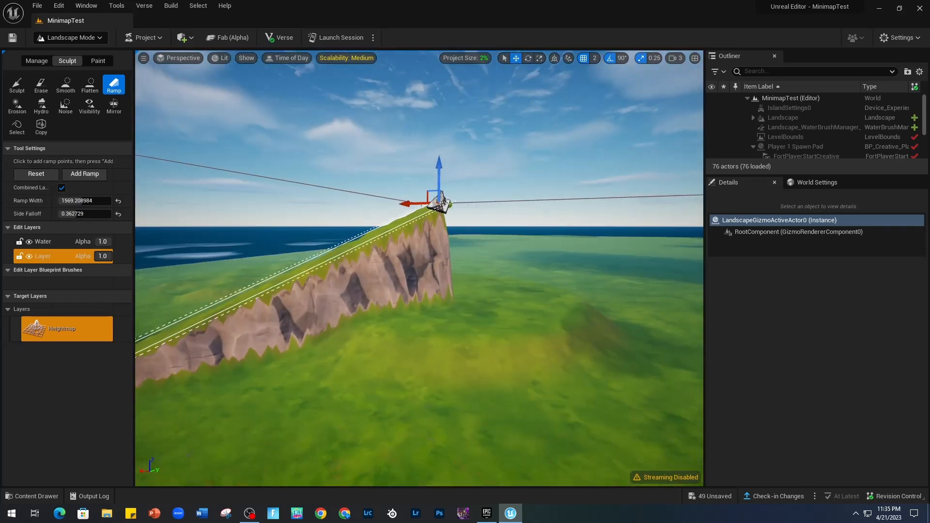
Erode the sides and top of the ramp with the Erosion brush at a size of about 1489.
{"action": "mouse_move", "coordinate": [420, 268]}
{"action": "right_mouse_down"}
{"action": "mouse_move", "coordinate": [397, 279]}
{"action": "mouse_move", "coordinate": [422, 218]}
{"action": "mouse_move", "coordinate": [465, 249]}
{"action": "mouse_move", "coordinate": [499, 250]}
{"action": "mouse_move", "coordinate": [528, 225]}
{"action": "mouse_move", "coordinate": [591, 276]}
{"action": "mouse_move", "coordinate": [571, 288]}
{"action": "mouse_move", "coordinate": [499, 290]}
{"action": "mouse_move", "coordinate": [422, 247]}
{"action": "mouse_move", "coordinate": [429, 228]}
{"action": "mouse_move", "coordinate": [513, 210]}
{"action": "mouse_move", "coordinate": [538, 217]}
{"action": "mouse_move", "coordinate": [460, 216]}
{"action": "mouse_move", "coordinate": [452, 191]}
{"action": "mouse_move", "coordinate": [540, 186]}
{"action": "mouse_move", "coordinate": [671, 200]}
{"action": "mouse_move", "coordinate": [598, 228]}
{"action": "mouse_move", "coordinate": [412, 222]}
{"action": "mouse_move", "coordinate": [395, 247]}
{"action": "mouse_move", "coordinate": [356, 220]}
{"action": "mouse_move", "coordinate": [267, 216]}
{"action": "right_mouse_up"}
{"action": "left_click", "coordinate": [20, 107]}
{"action": "left_click_drag", "start_coordinate": [78, 305], "coordinate": [61, 306]}
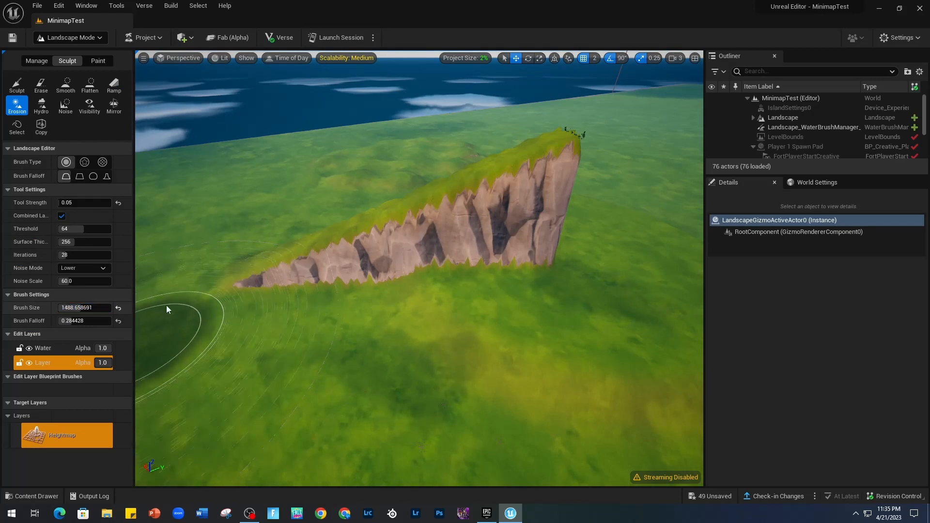
{"action": "left_click_drag", "start_coordinate": [358, 256], "coordinate": [297, 315]}
{"action": "mouse_move", "coordinate": [297, 316]}
{"action": "right_mouse_down"}
{"action": "mouse_move", "coordinate": [303, 291]}
{"action": "mouse_move", "coordinate": [388, 290]}
{"action": "mouse_move", "coordinate": [434, 342]}
{"action": "right_mouse_up"}
{"action": "mouse_move", "coordinate": [434, 342]}
{"action": "left_mouse_down"}
{"action": "mouse_move", "coordinate": [415, 425]}
{"action": "mouse_move", "coordinate": [387, 349]}
{"action": "left_mouse_up"}
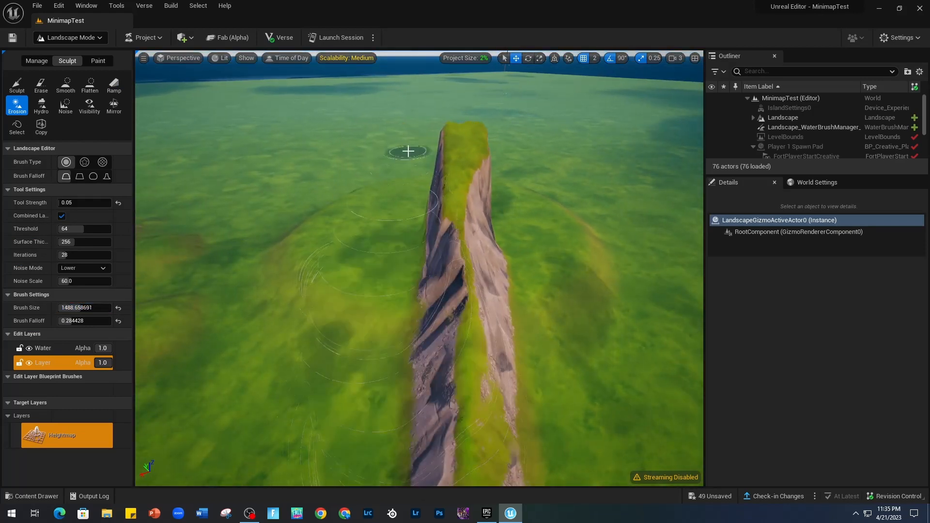
{"action": "mouse_move", "coordinate": [408, 151]}
{"action": "left_mouse_down"}
{"action": "mouse_move", "coordinate": [453, 170]}
{"action": "mouse_move", "coordinate": [507, 336]}
{"action": "left_mouse_up"}
{"action": "right_click_drag", "start_coordinate": [484, 297], "coordinate": [349, 314]}
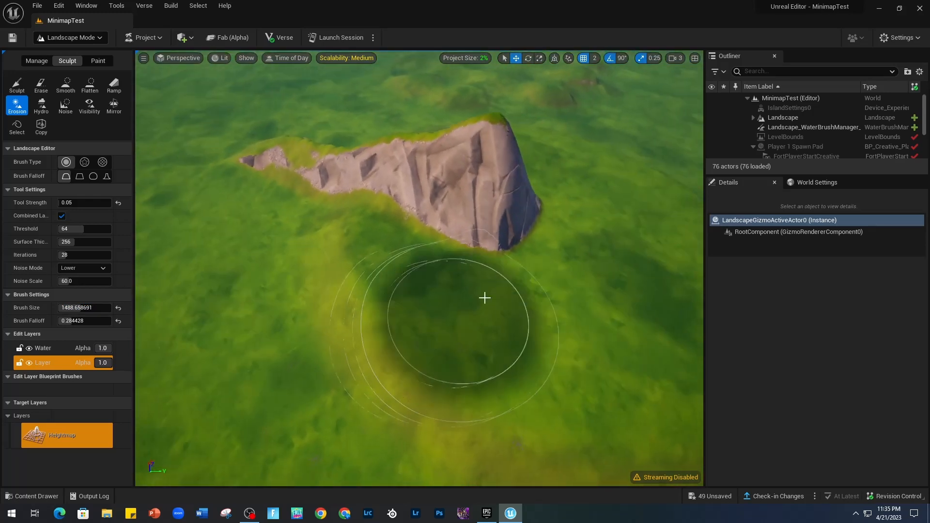
{"action": "right_click_drag", "start_coordinate": [492, 282], "coordinate": [392, 268]}
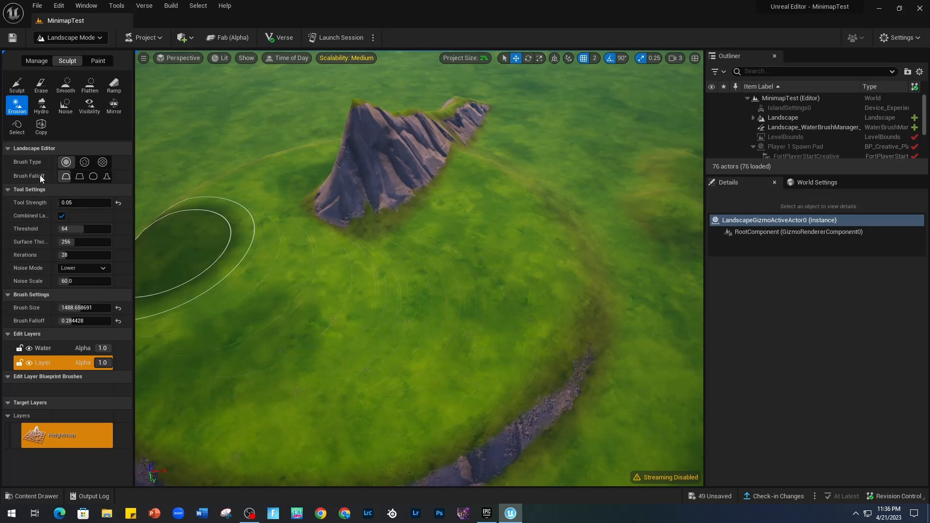
Apply the Hydro erosion brush along the eroded ramp and its base.
{"action": "left_click", "coordinate": [42, 104]}
{"action": "mouse_move", "coordinate": [380, 155]}
{"action": "left_mouse_down"}
{"action": "mouse_move", "coordinate": [415, 151]}
{"action": "mouse_move", "coordinate": [408, 182]}
{"action": "left_mouse_up"}
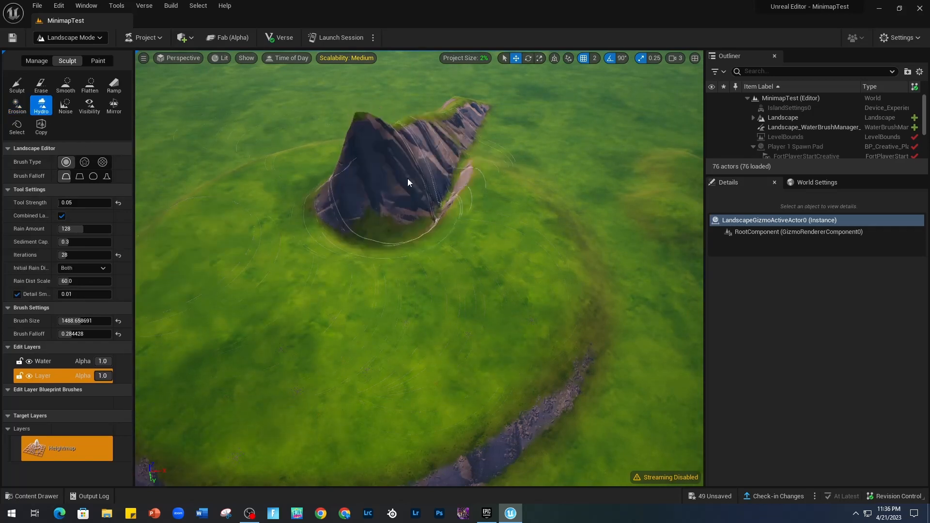
{"action": "mouse_move", "coordinate": [408, 182]}
{"action": "right_mouse_down"}
{"action": "mouse_move", "coordinate": [431, 140]}
{"action": "mouse_move", "coordinate": [499, 179]}
{"action": "mouse_move", "coordinate": [562, 184]}
{"action": "right_mouse_up"}
{"action": "left_click_drag", "start_coordinate": [373, 347], "coordinate": [410, 350]}
{"action": "mouse_move", "coordinate": [381, 367]}
{"action": "right_mouse_down"}
{"action": "mouse_move", "coordinate": [489, 382]}
{"action": "mouse_move", "coordinate": [504, 363]}
{"action": "right_mouse_up"}
{"action": "mouse_move", "coordinate": [407, 332]}
{"action": "left_mouse_down"}
{"action": "mouse_move", "coordinate": [460, 312]}
{"action": "mouse_move", "coordinate": [408, 369]}
{"action": "mouse_move", "coordinate": [370, 357]}
{"action": "left_mouse_up"}
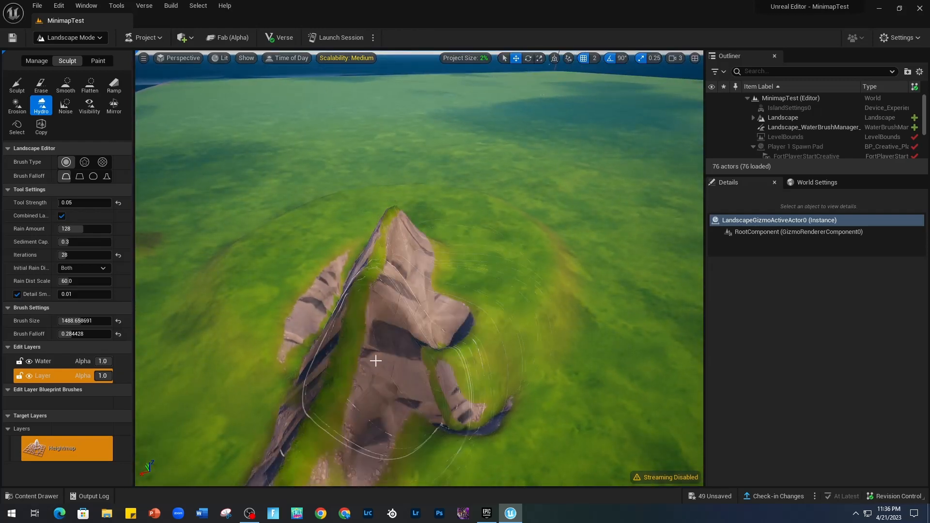
Carve a rocky drop into the island's corner with the Noise brush in Sub mode at a size of 8192.
{"action": "left_click", "coordinate": [68, 112]}
{"action": "right_click_drag", "start_coordinate": [222, 186], "coordinate": [179, 235]}
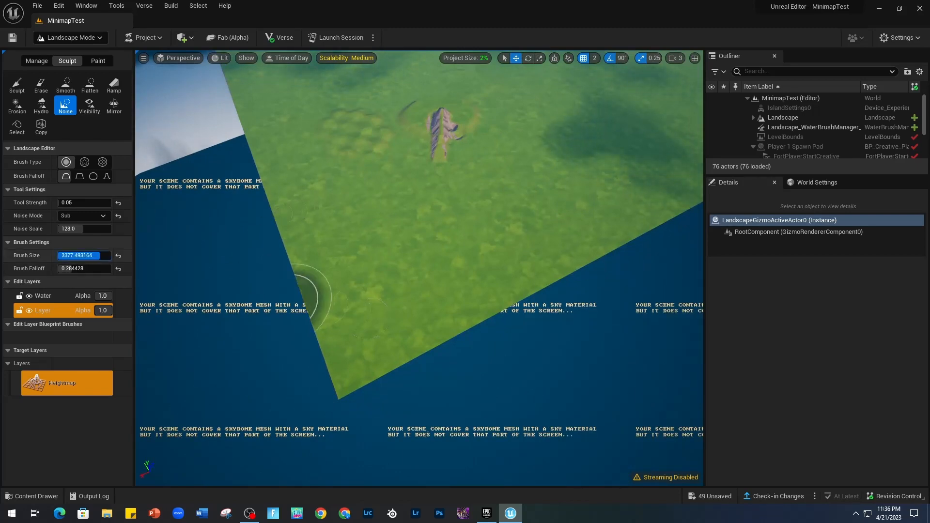
{"action": "left_click_drag", "start_coordinate": [100, 255], "coordinate": [111, 255]}
{"action": "mouse_move", "coordinate": [305, 326]}
{"action": "right_mouse_down"}
{"action": "mouse_move", "coordinate": [358, 347]}
{"action": "mouse_move", "coordinate": [440, 294]}
{"action": "right_mouse_up"}
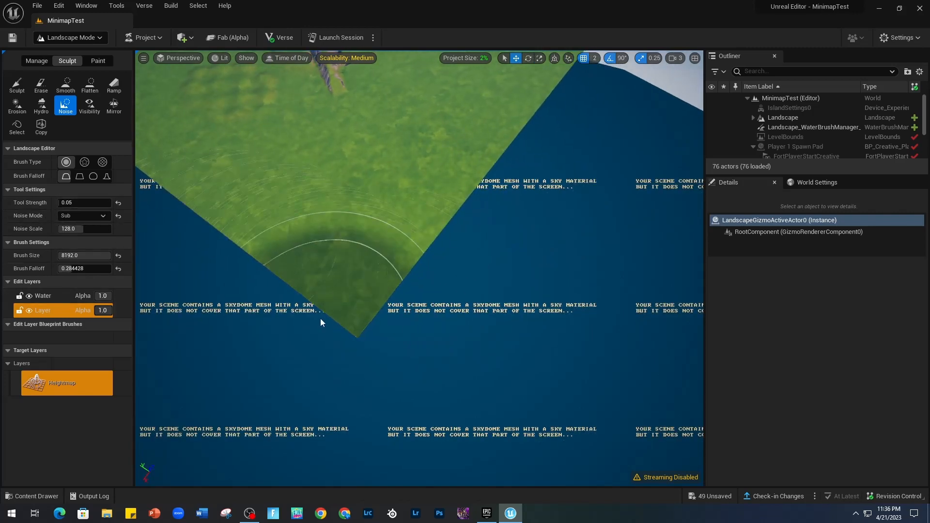
{"action": "mouse_move", "coordinate": [320, 318]}
{"action": "left_mouse_down"}
{"action": "mouse_move", "coordinate": [319, 333]}
{"action": "mouse_move", "coordinate": [356, 366]}
{"action": "left_mouse_up"}
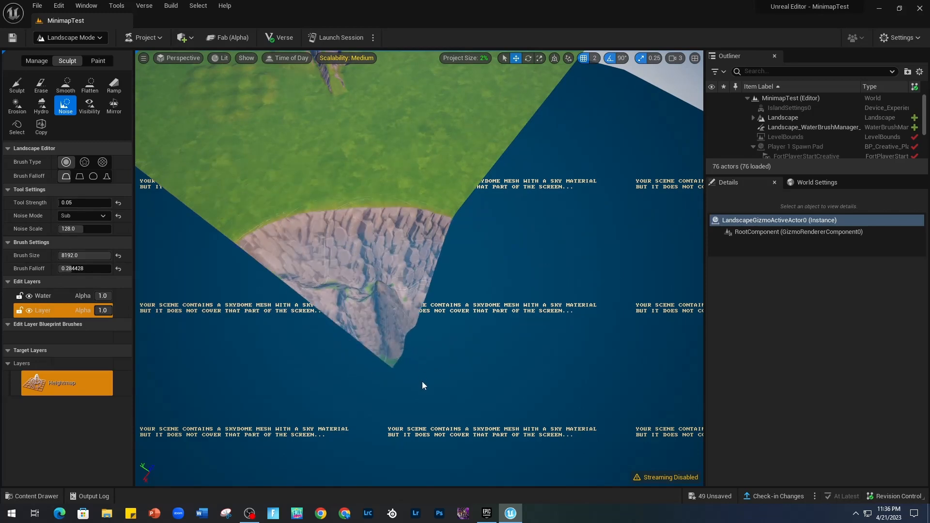
Extend the rough rocky cliff from the corner along the island's edge with the Noise brush.
{"action": "right_click_drag", "start_coordinate": [422, 383], "coordinate": [364, 330]}
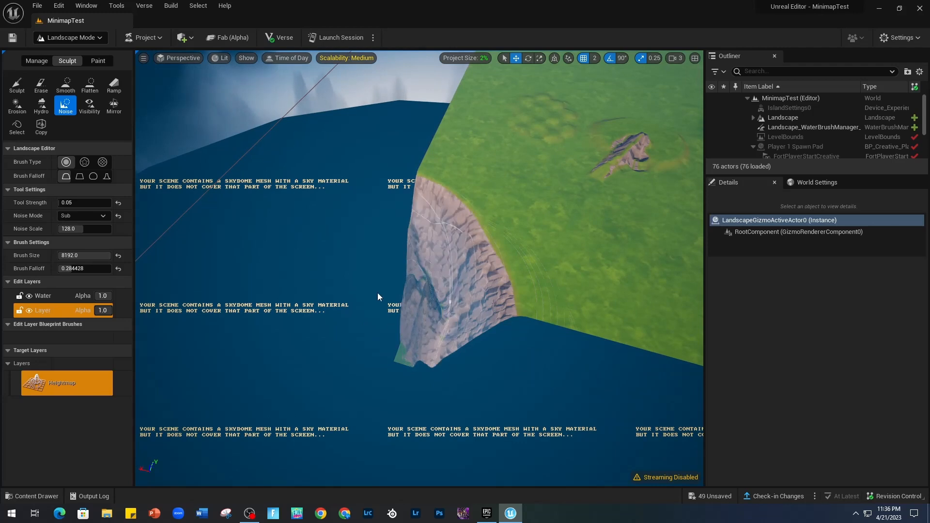
{"action": "mouse_move", "coordinate": [377, 296]}
{"action": "right_mouse_down"}
{"action": "mouse_move", "coordinate": [430, 305]}
{"action": "mouse_move", "coordinate": [422, 326]}
{"action": "mouse_move", "coordinate": [397, 329]}
{"action": "mouse_move", "coordinate": [415, 347]}
{"action": "right_mouse_up"}
{"action": "mouse_move", "coordinate": [350, 287]}
{"action": "left_mouse_down"}
{"action": "mouse_move", "coordinate": [358, 278]}
{"action": "mouse_move", "coordinate": [470, 291]}
{"action": "mouse_move", "coordinate": [340, 305]}
{"action": "mouse_move", "coordinate": [436, 271]}
{"action": "mouse_move", "coordinate": [521, 278]}
{"action": "mouse_move", "coordinate": [440, 323]}
{"action": "mouse_move", "coordinate": [513, 305]}
{"action": "left_mouse_up"}
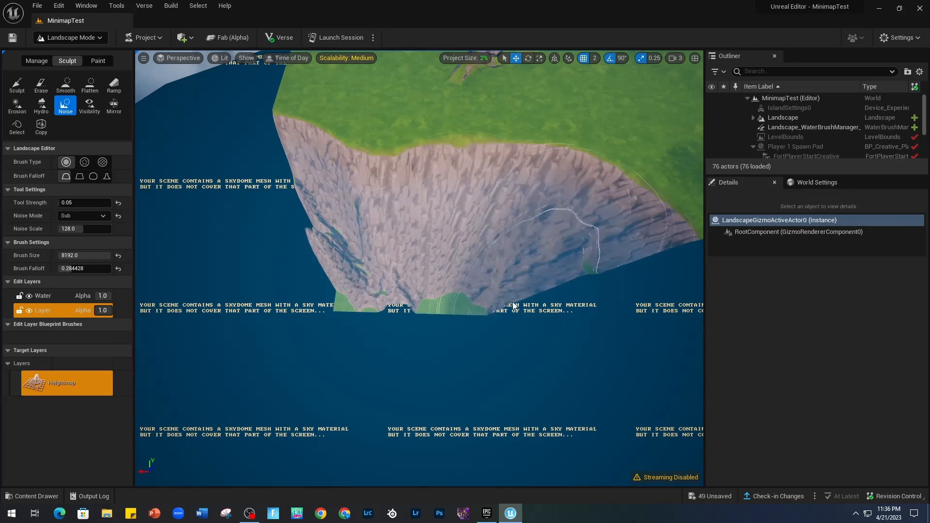
{"action": "mouse_move", "coordinate": [513, 306]}
{"action": "right_mouse_down"}
{"action": "mouse_move", "coordinate": [486, 349]}
{"action": "mouse_move", "coordinate": [324, 309]}
{"action": "right_mouse_up"}
{"action": "mouse_move", "coordinate": [324, 310]}
{"action": "left_mouse_down"}
{"action": "mouse_move", "coordinate": [394, 307]}
{"action": "mouse_move", "coordinate": [470, 281]}
{"action": "mouse_move", "coordinate": [334, 321]}
{"action": "mouse_move", "coordinate": [634, 259]}
{"action": "left_mouse_up"}
{"action": "mouse_move", "coordinate": [634, 260]}
{"action": "right_mouse_down"}
{"action": "mouse_move", "coordinate": [654, 249]}
{"action": "mouse_move", "coordinate": [659, 230]}
{"action": "mouse_move", "coordinate": [624, 259]}
{"action": "mouse_move", "coordinate": [639, 260]}
{"action": "right_mouse_up"}
{"action": "mouse_move", "coordinate": [558, 260]}
{"action": "left_mouse_down"}
{"action": "mouse_move", "coordinate": [475, 260]}
{"action": "mouse_move", "coordinate": [549, 247]}
{"action": "mouse_move", "coordinate": [453, 264]}
{"action": "left_mouse_up"}
{"action": "right_click_drag", "start_coordinate": [452, 264], "coordinate": [506, 218]}
{"action": "mouse_move", "coordinate": [550, 278]}
{"action": "left_mouse_down"}
{"action": "mouse_move", "coordinate": [425, 282]}
{"action": "mouse_move", "coordinate": [590, 298]}
{"action": "mouse_move", "coordinate": [452, 348]}
{"action": "mouse_move", "coordinate": [589, 316]}
{"action": "left_mouse_up"}
{"action": "mouse_move", "coordinate": [589, 315]}
{"action": "right_mouse_down"}
{"action": "mouse_move", "coordinate": [525, 298]}
{"action": "mouse_move", "coordinate": [547, 339]}
{"action": "mouse_move", "coordinate": [465, 330]}
{"action": "right_mouse_up"}
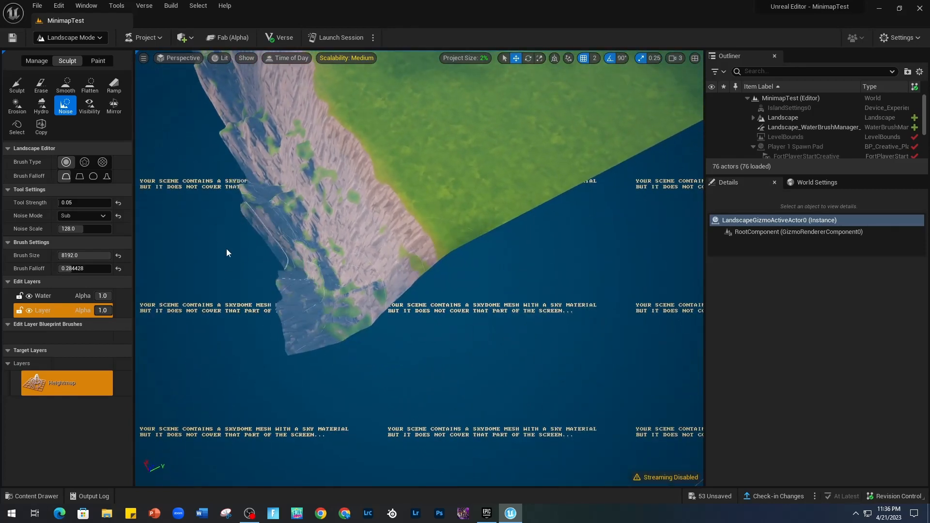
{"action": "mouse_move", "coordinate": [394, 260]}
{"action": "left_mouse_down"}
{"action": "mouse_move", "coordinate": [373, 280]}
{"action": "mouse_move", "coordinate": [345, 277]}
{"action": "mouse_move", "coordinate": [426, 264]}
{"action": "left_mouse_up"}
{"action": "mouse_move", "coordinate": [562, 238]}
{"action": "right_mouse_down"}
{"action": "mouse_move", "coordinate": [552, 145]}
{"action": "mouse_move", "coordinate": [557, 237]}
{"action": "mouse_move", "coordinate": [494, 230]}
{"action": "right_mouse_up"}
{"action": "mouse_move", "coordinate": [463, 216]}
{"action": "left_mouse_down"}
{"action": "mouse_move", "coordinate": [556, 213]}
{"action": "mouse_move", "coordinate": [470, 240]}
{"action": "mouse_move", "coordinate": [485, 235]}
{"action": "mouse_move", "coordinate": [417, 270]}
{"action": "mouse_move", "coordinate": [426, 267]}
{"action": "left_mouse_up"}
{"action": "mouse_move", "coordinate": [426, 267]}
{"action": "right_mouse_down"}
{"action": "mouse_move", "coordinate": [441, 184]}
{"action": "mouse_move", "coordinate": [438, 228]}
{"action": "mouse_move", "coordinate": [338, 284]}
{"action": "right_mouse_up"}
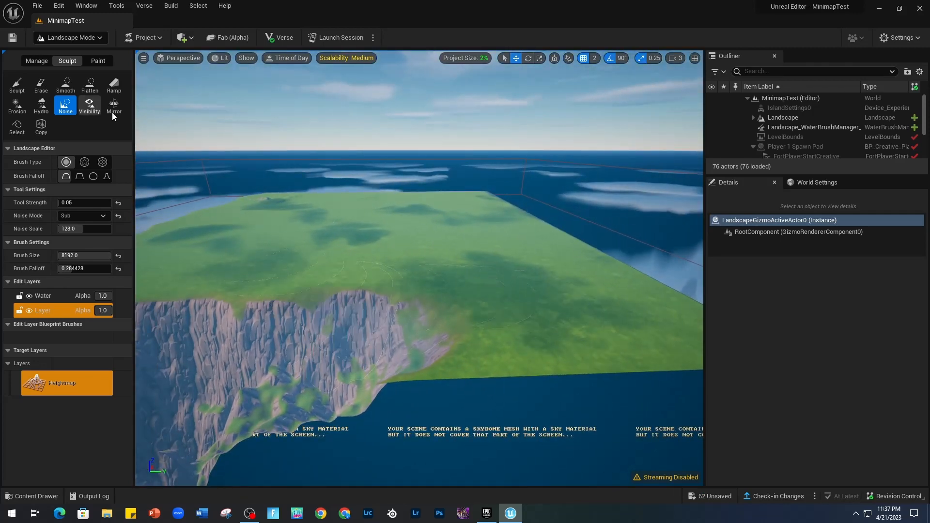
Raise a round plateau in the middle of the island with the circular Flatten brush at a target height of 3840.
{"action": "right_click_drag", "start_coordinate": [288, 321], "coordinate": [206, 261]}
{"action": "key", "text": "w"}
{"action": "left_click", "coordinate": [17, 84]}
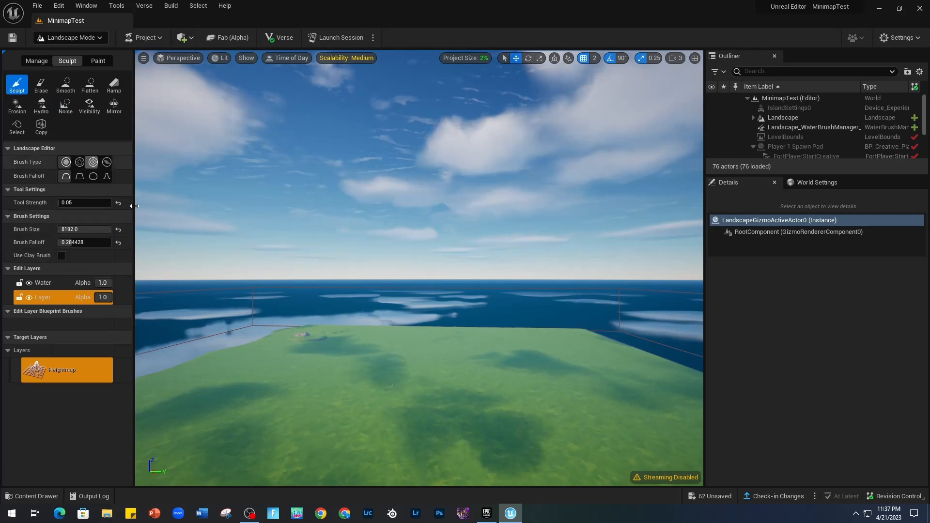
{"action": "left_click", "coordinate": [87, 83]}
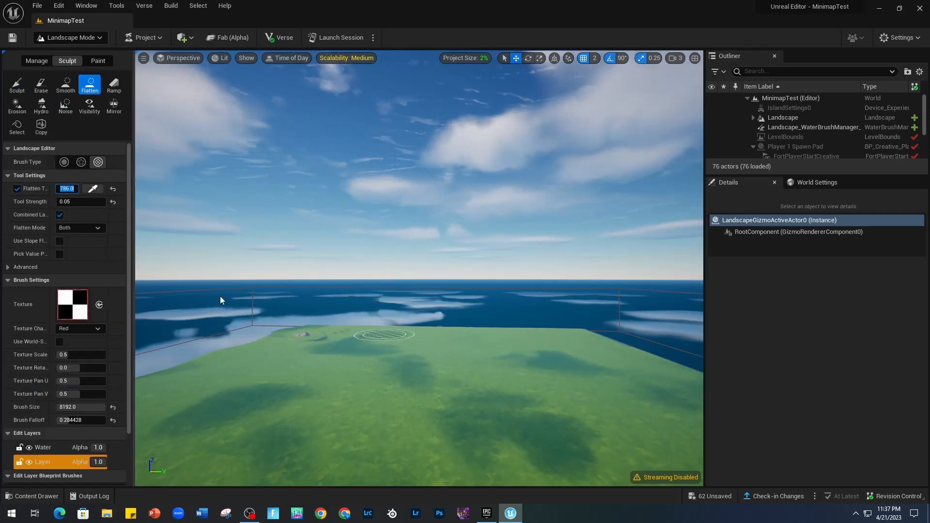
{"action": "type", "text": "3840"}
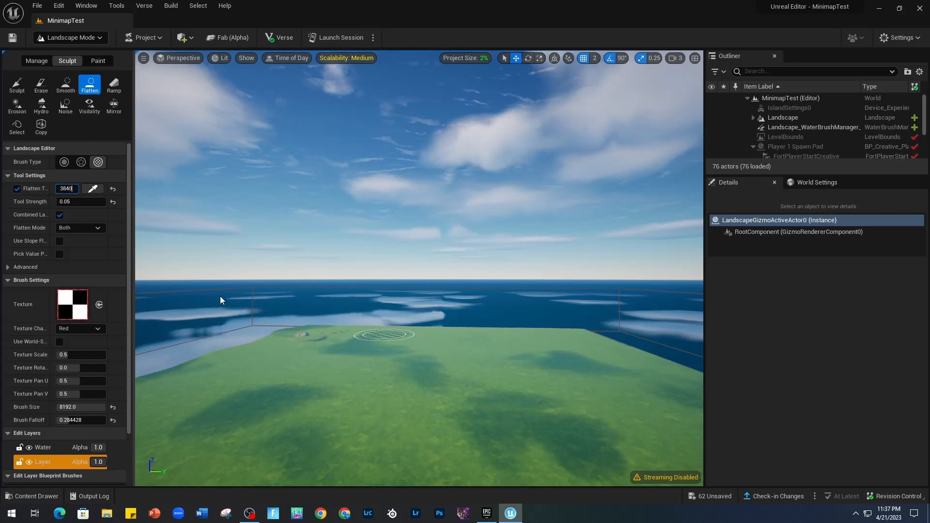
{"action": "key", "text": "Return"}
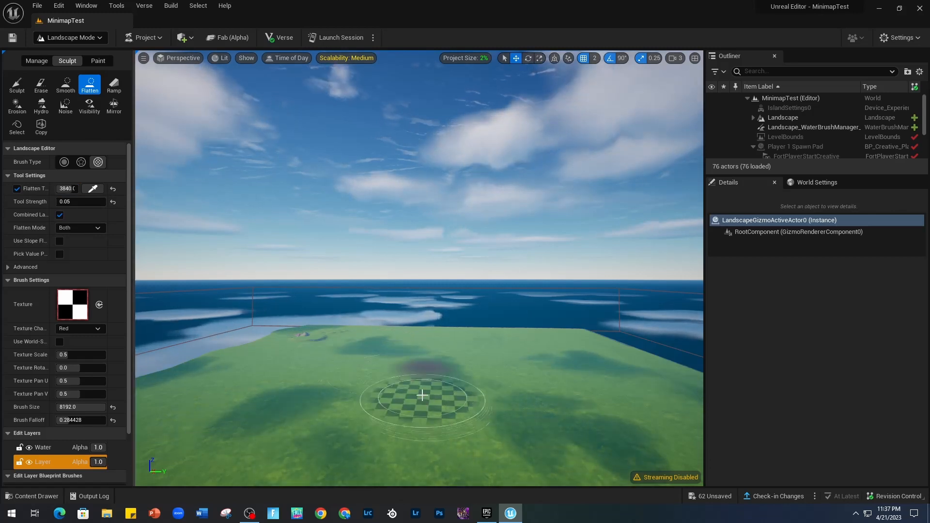
{"action": "left_click", "coordinate": [69, 162]}
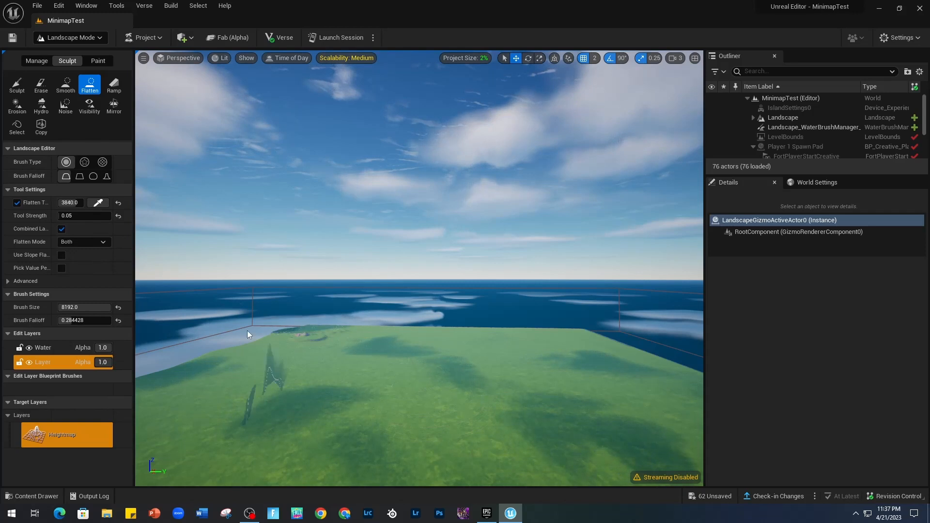
{"action": "left_click_drag", "start_coordinate": [402, 370], "coordinate": [458, 369]}
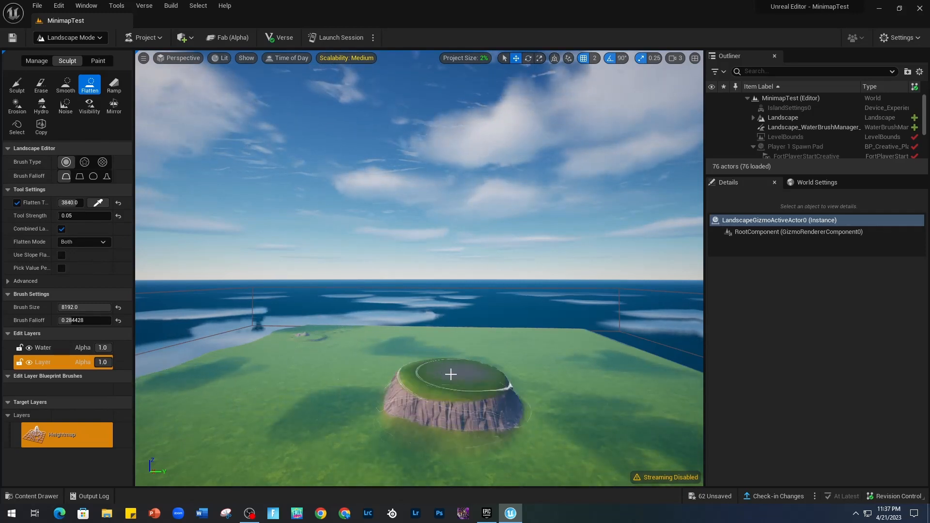
Examine the new plateau's cliff face up close with the Visibility brush at a size of about 355.
{"action": "mouse_move", "coordinate": [480, 482]}
{"action": "right_mouse_down"}
{"action": "mouse_move", "coordinate": [460, 520]}
{"action": "mouse_move", "coordinate": [486, 486]}
{"action": "mouse_move", "coordinate": [471, 482]}
{"action": "right_mouse_up"}
{"action": "key", "text": "w"}
{"action": "key", "text": "w"}
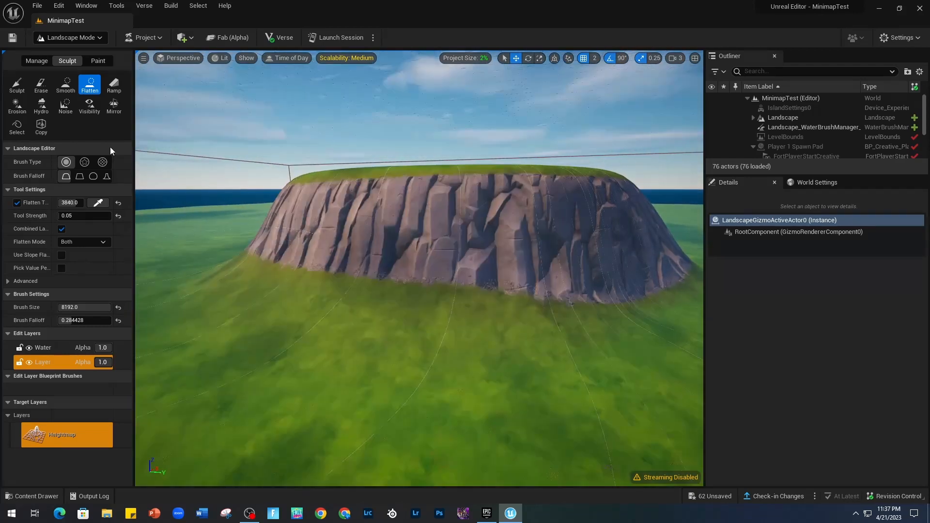
{"action": "left_click", "coordinate": [89, 108]}
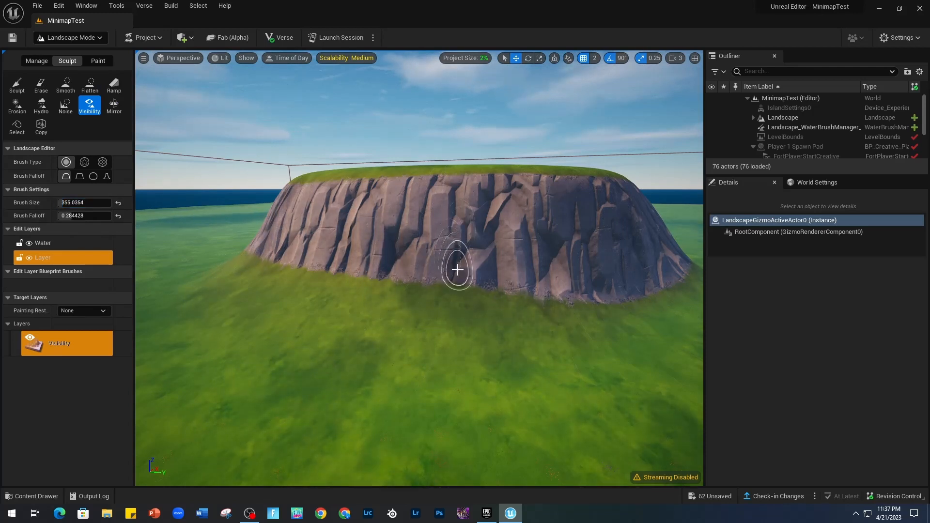
{"action": "key", "text": "w"}
{"action": "right_click_drag", "start_coordinate": [475, 309], "coordinate": [492, 295]}
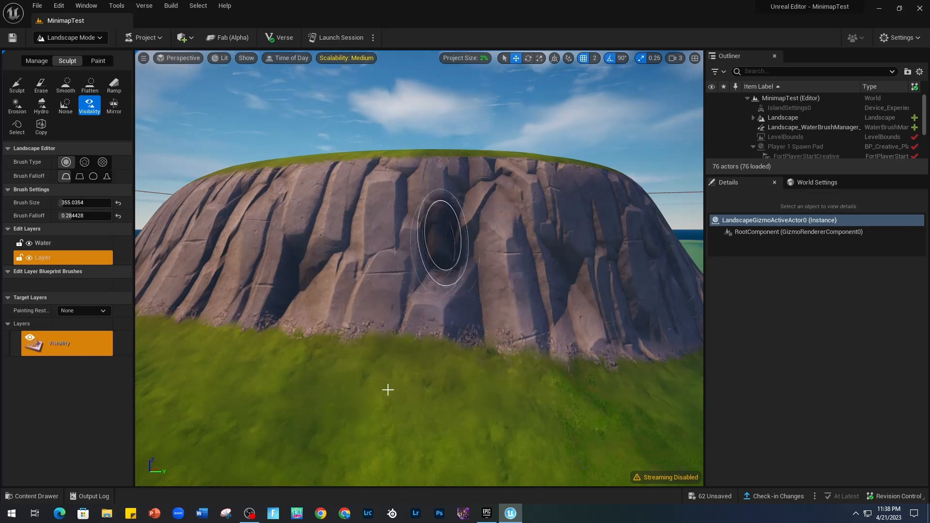
{"action": "key", "text": "w"}
{"action": "mouse_move", "coordinate": [395, 376]}
{"action": "right_mouse_down"}
{"action": "mouse_move", "coordinate": [395, 285]}
{"action": "mouse_move", "coordinate": [390, 383]}
{"action": "mouse_move", "coordinate": [389, 369]}
{"action": "right_mouse_up"}
{"action": "key", "text": "s"}
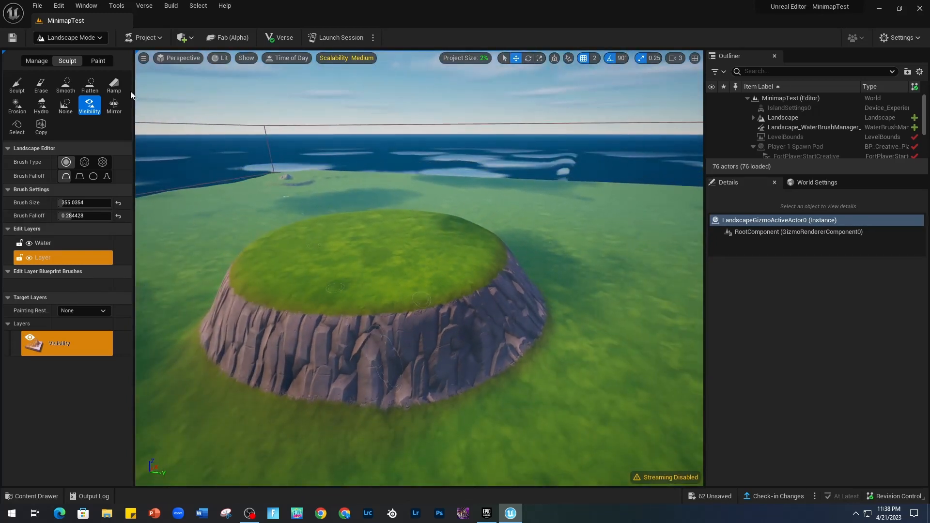
Mirror the landscape with the -X to +X operation about mirror point 504, 504.
{"action": "left_click", "coordinate": [114, 105]}
{"action": "right_click_drag", "start_coordinate": [305, 263], "coordinate": [153, 282]}
{"action": "key", "text": "d"}
{"action": "key", "text": "s"}
{"action": "right_click_drag", "start_coordinate": [447, 165], "coordinate": [448, 165]}
{"action": "key", "text": "s"}
{"action": "right_click_drag", "start_coordinate": [418, 269], "coordinate": [431, 266]}
{"action": "key", "text": "a"}
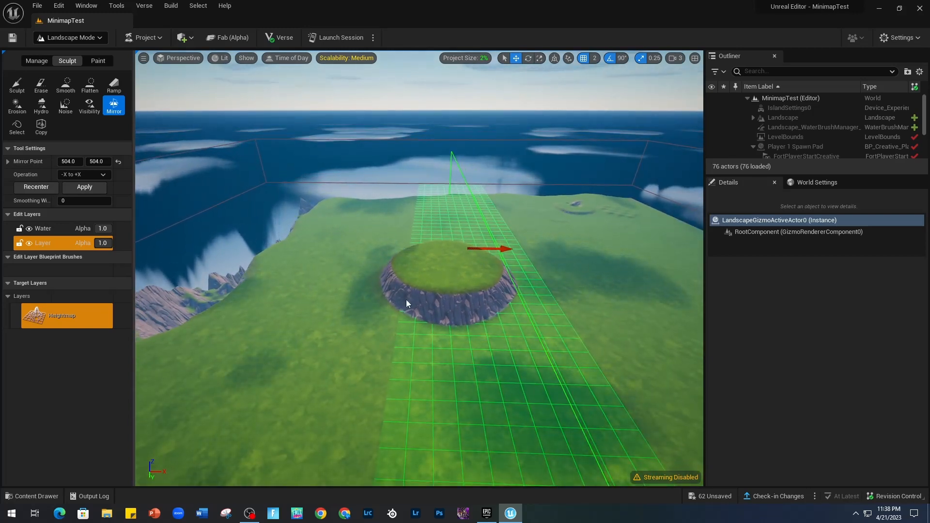
{"action": "left_click", "coordinate": [104, 187]}
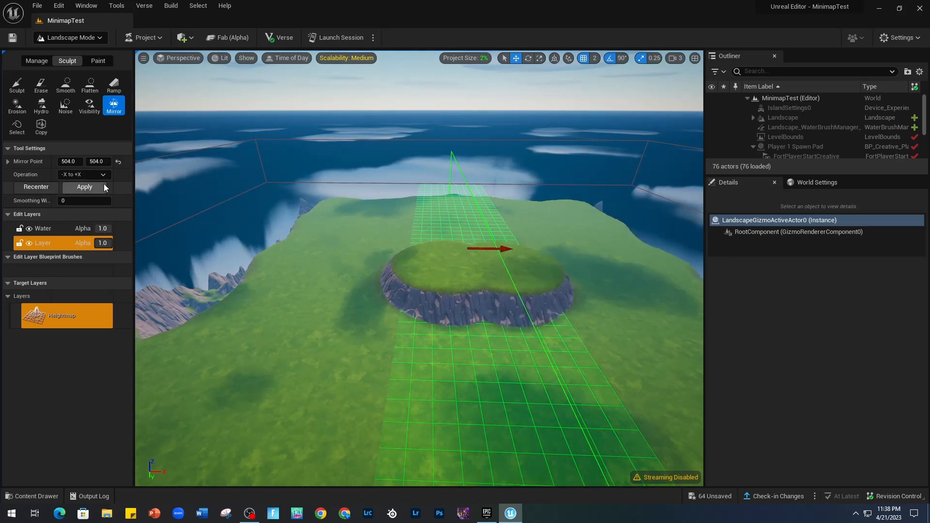
Inspect the mirrored plateau and the terrain around it from several angles.
{"action": "right_click_drag", "start_coordinate": [528, 326], "coordinate": [670, 312]}
{"action": "key", "text": "d"}
{"action": "key", "text": "w"}
{"action": "key", "text": "d"}
{"action": "key", "text": "w"}
{"action": "key", "text": "d"}
{"action": "key", "text": "w"}
{"action": "key", "text": "a"}
{"action": "key", "text": "a"}
{"action": "key", "text": "s"}
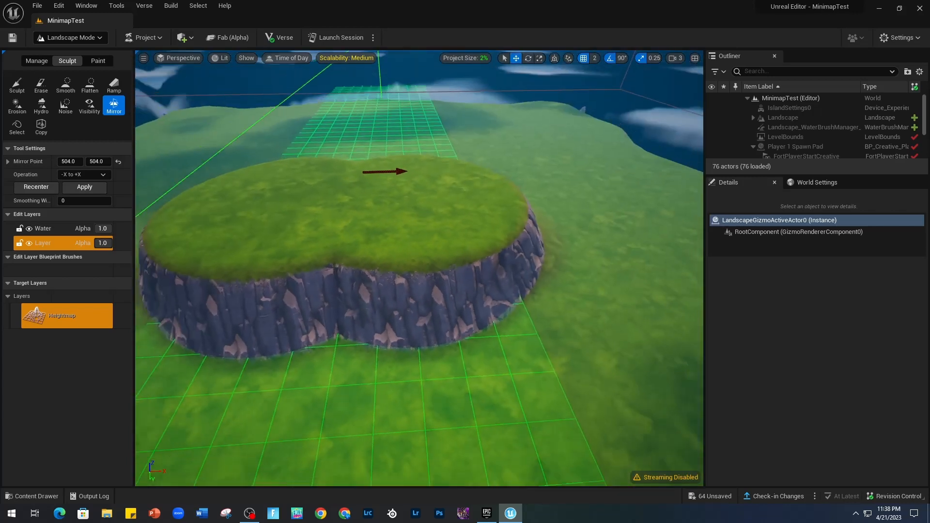
{"action": "right_click_drag", "start_coordinate": [216, 237], "coordinate": [208, 224]}
{"action": "key", "text": "s"}
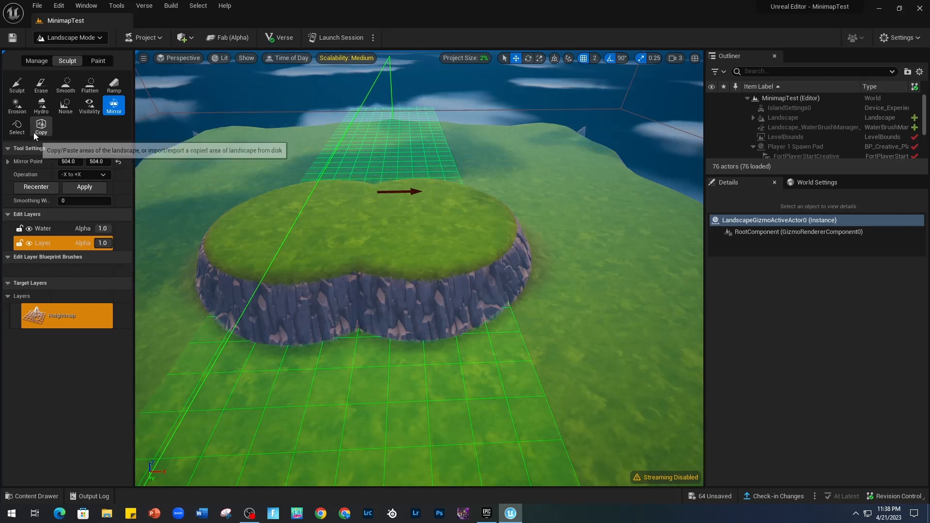
Paint a region selection over the double plateau with the Select brush and clear the region selection.
{"action": "left_click", "coordinate": [17, 127]}
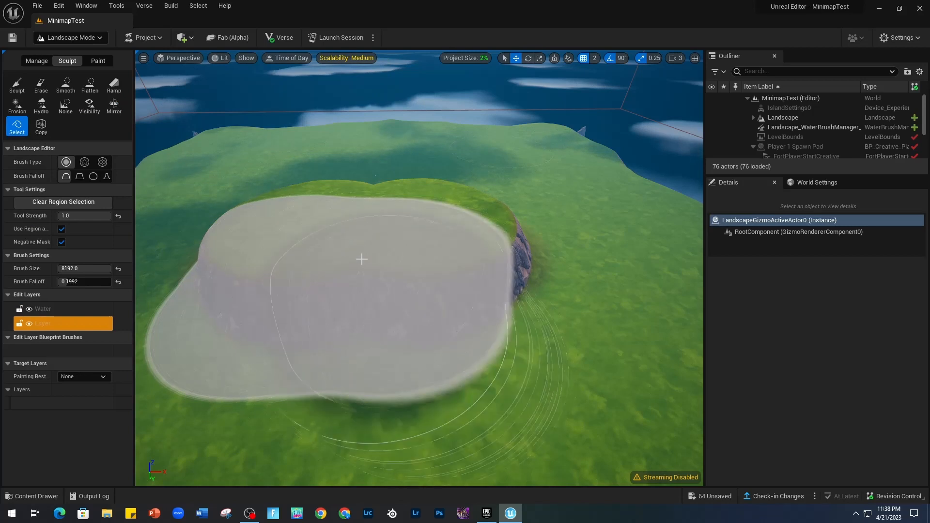
{"action": "left_click", "coordinate": [109, 202]}
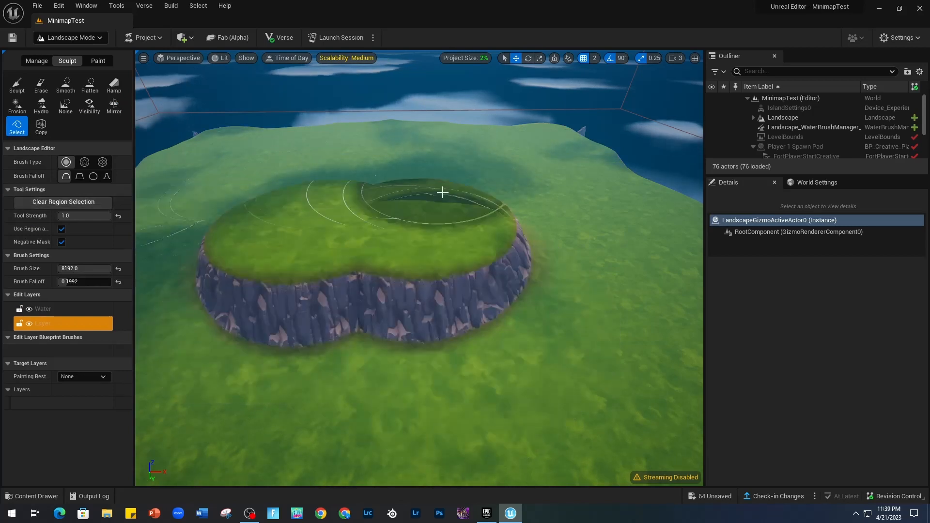
Place two ramp points on the open ground beside the double plateau and raise the far point high above the terrain.
{"action": "mouse_move", "coordinate": [310, 213]}
{"action": "right_mouse_down"}
{"action": "mouse_move", "coordinate": [416, 179]}
{"action": "mouse_move", "coordinate": [271, 181]}
{"action": "mouse_move", "coordinate": [286, 153]}
{"action": "mouse_move", "coordinate": [315, 140]}
{"action": "mouse_move", "coordinate": [320, 203]}
{"action": "mouse_move", "coordinate": [266, 297]}
{"action": "right_mouse_up"}
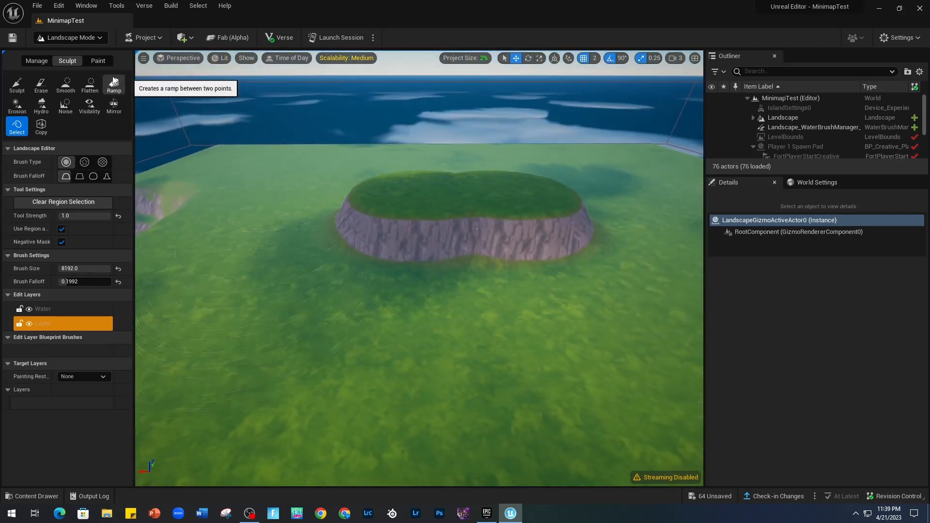
{"action": "left_click", "coordinate": [115, 83]}
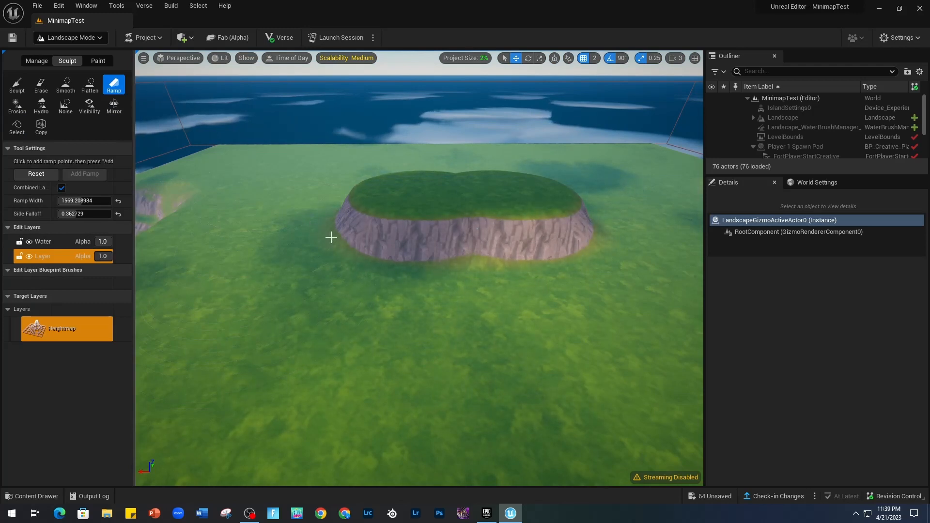
{"action": "right_click_drag", "start_coordinate": [331, 237], "coordinate": [357, 187]}
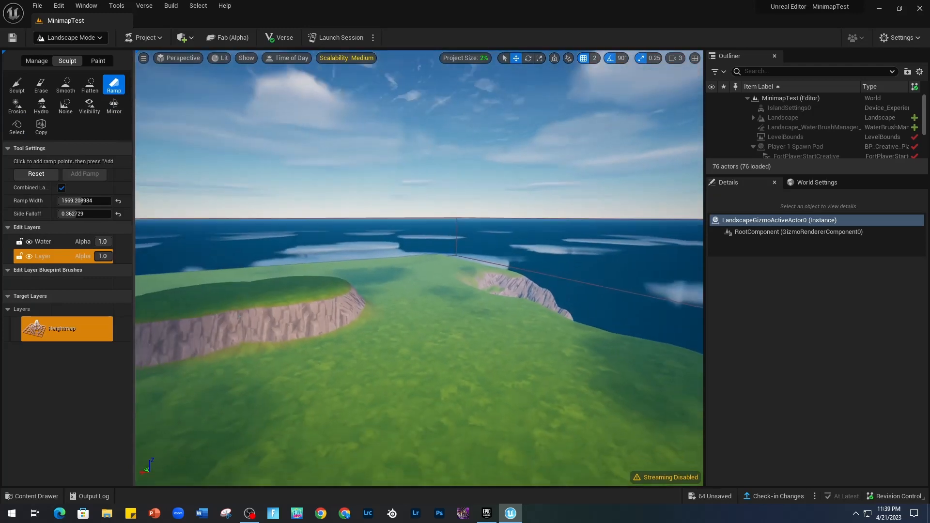
{"action": "right_click_drag", "start_coordinate": [455, 262], "coordinate": [468, 314]}
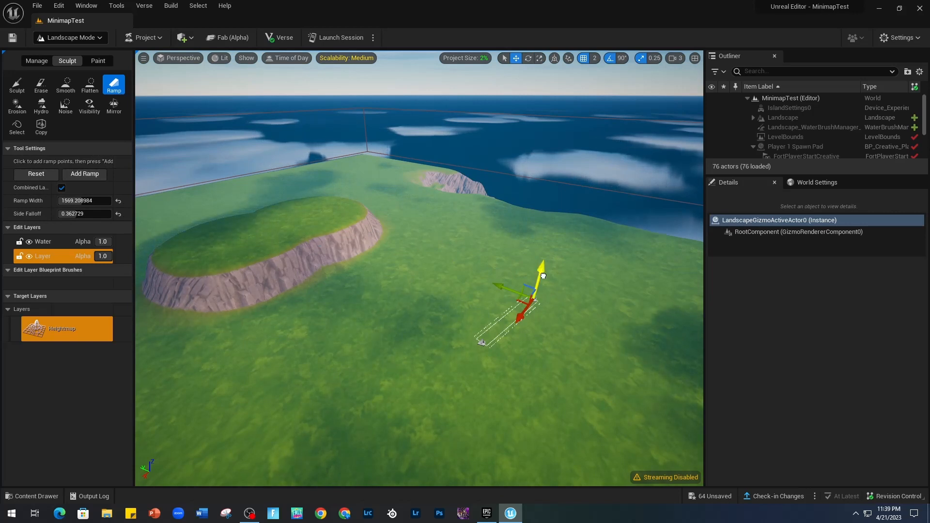
{"action": "left_click_drag", "start_coordinate": [542, 276], "coordinate": [544, 256]}
{"action": "right_click_drag", "start_coordinate": [544, 257], "coordinate": [454, 214]}
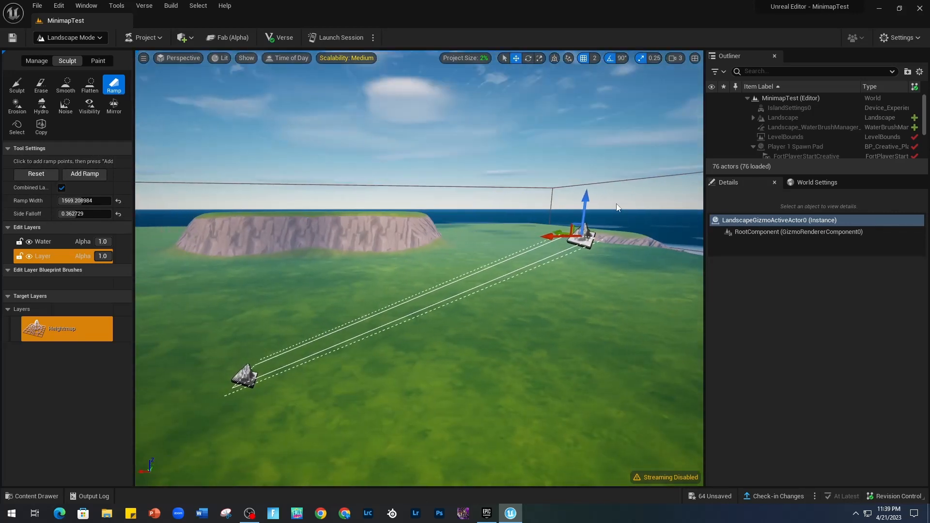
{"action": "left_click_drag", "start_coordinate": [587, 200], "coordinate": [557, 124]}
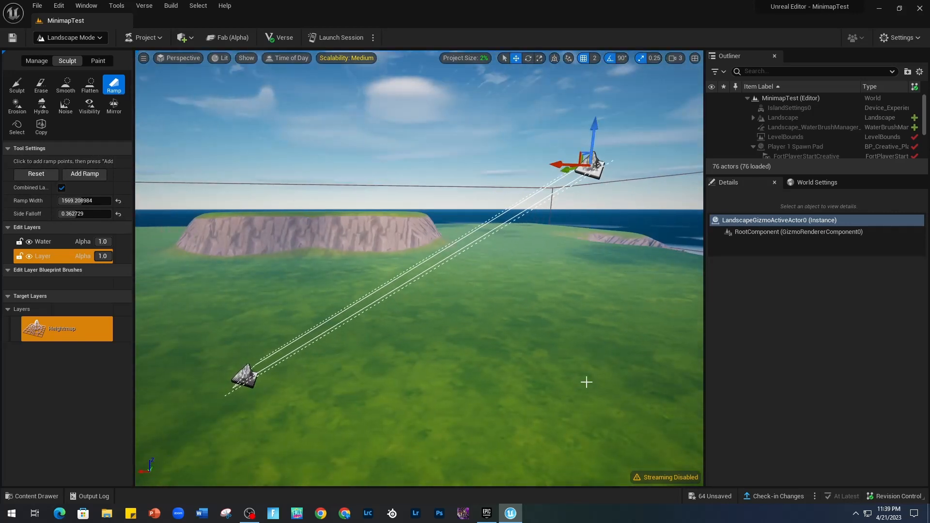
Reposition the ramp's lower point and add the ramp with a width of about 2717.
{"action": "right_click_drag", "start_coordinate": [586, 383], "coordinate": [591, 357]}
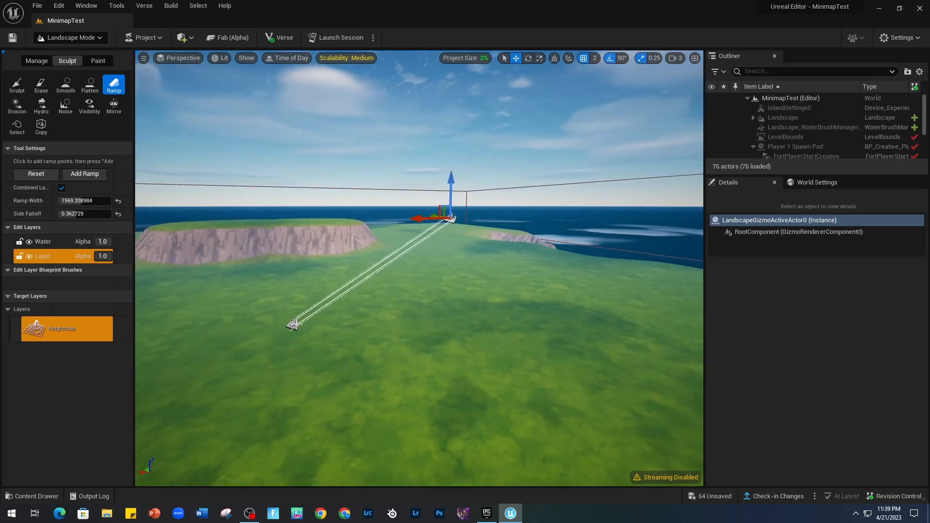
{"action": "right_click_drag", "start_coordinate": [295, 331], "coordinate": [259, 339]}
{"action": "right_click_drag", "start_coordinate": [479, 297], "coordinate": [481, 301]}
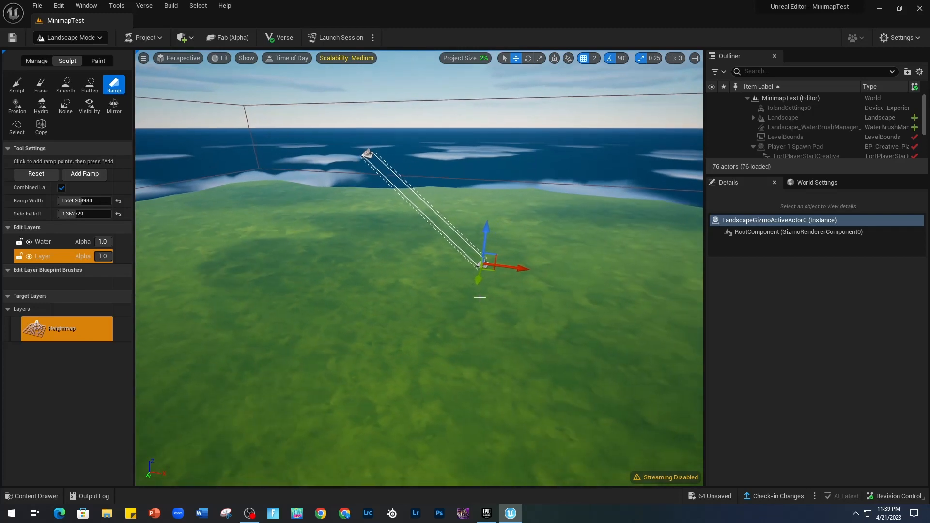
{"action": "left_click_drag", "start_coordinate": [492, 271], "coordinate": [464, 262]}
{"action": "right_click_drag", "start_coordinate": [464, 262], "coordinate": [445, 346]}
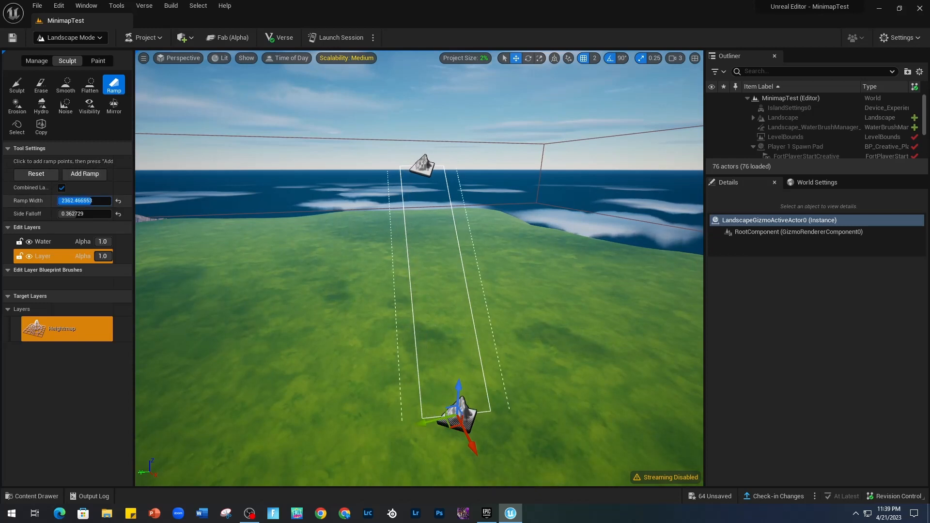
{"action": "left_click", "coordinate": [91, 175]}
Move the ramp's lower point to another side of the raised end and add a second ramp meeting the first at its peak.
{"action": "right_click_drag", "start_coordinate": [355, 335], "coordinate": [263, 373]}
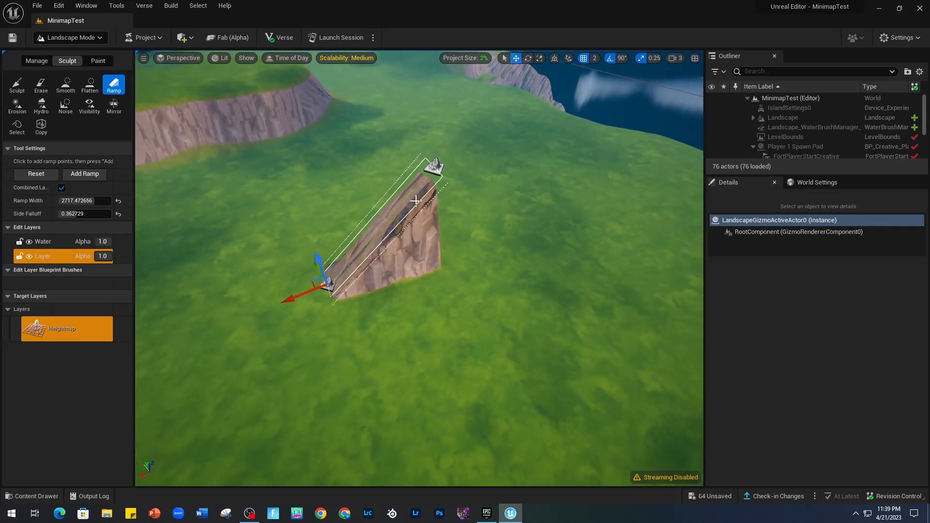
{"action": "right_click_drag", "start_coordinate": [370, 328], "coordinate": [346, 303]}
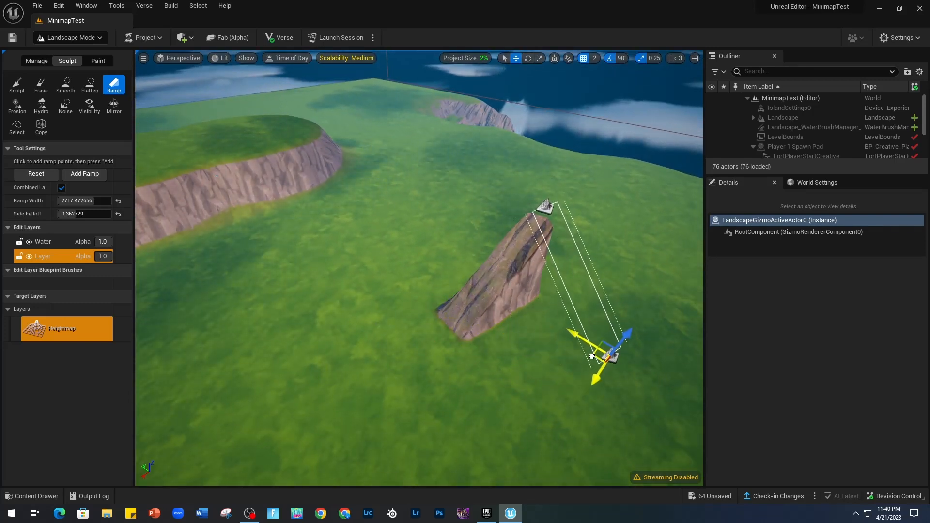
{"action": "right_click_drag", "start_coordinate": [620, 329], "coordinate": [567, 341]}
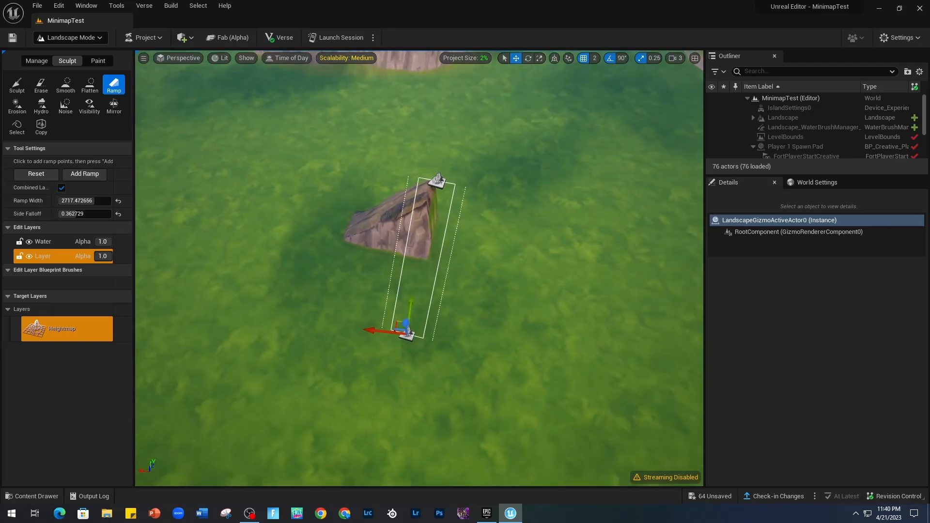
{"action": "left_click", "coordinate": [77, 178]}
Add three more ramps descending from the same peak, moving the lower ramp point to a different side each time.
{"action": "mouse_move", "coordinate": [388, 329]}
{"action": "left_mouse_down"}
{"action": "mouse_move", "coordinate": [537, 313]}
{"action": "mouse_move", "coordinate": [523, 266]}
{"action": "mouse_move", "coordinate": [538, 251]}
{"action": "left_mouse_up"}
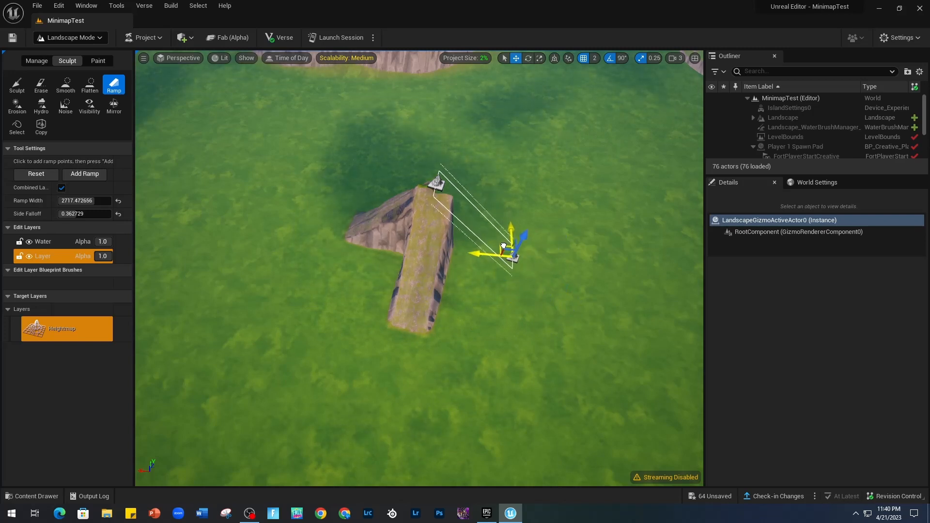
{"action": "left_click", "coordinate": [80, 176]}
{"action": "right_click_drag", "start_coordinate": [310, 233], "coordinate": [174, 232]}
{"action": "right_click_drag", "start_coordinate": [345, 256], "coordinate": [261, 237]}
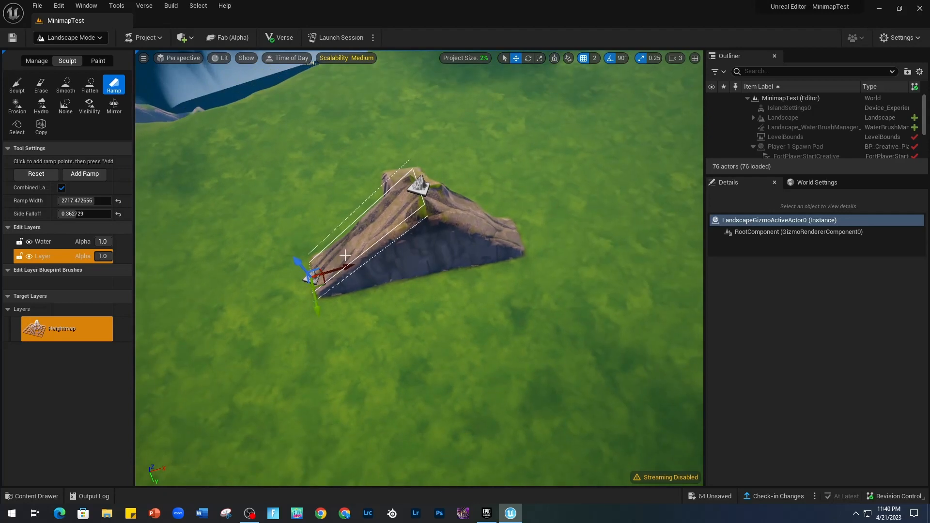
{"action": "left_click", "coordinate": [84, 174]}
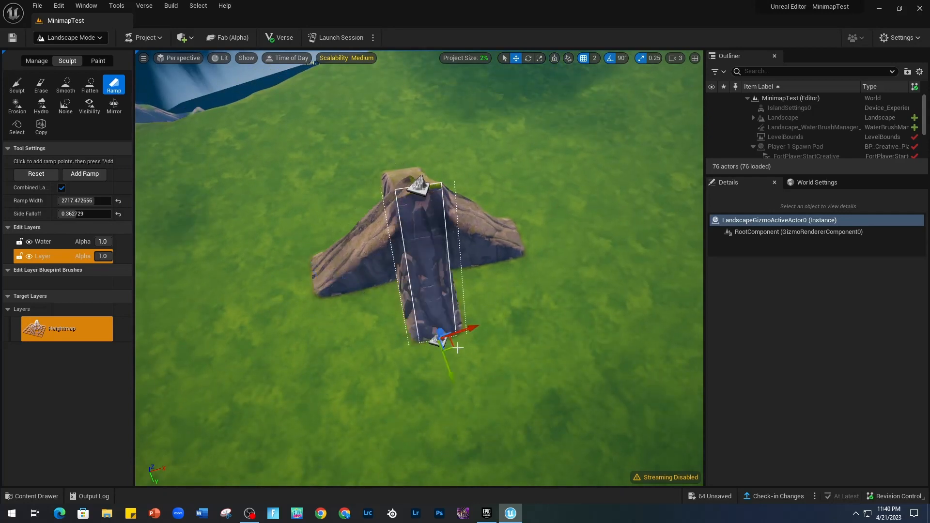
{"action": "right_click_drag", "start_coordinate": [457, 347], "coordinate": [444, 303]}
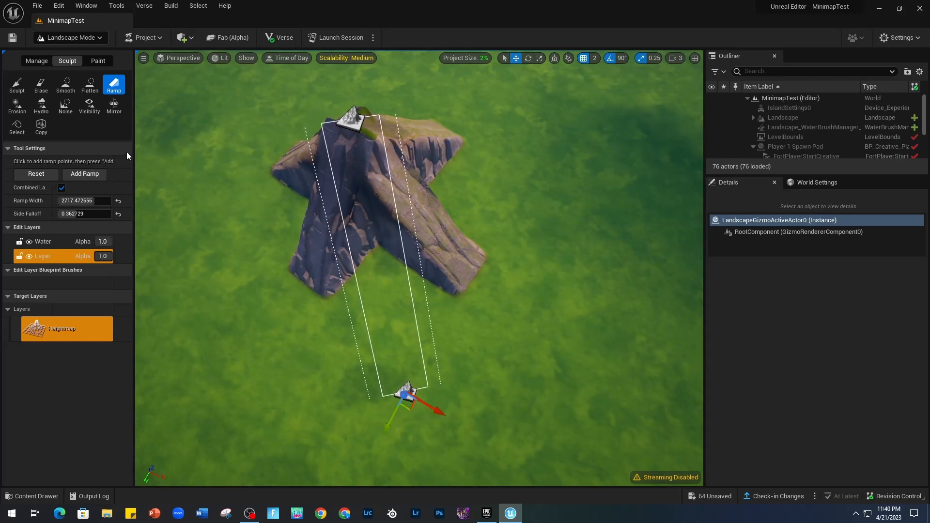
{"action": "left_click", "coordinate": [96, 177]}
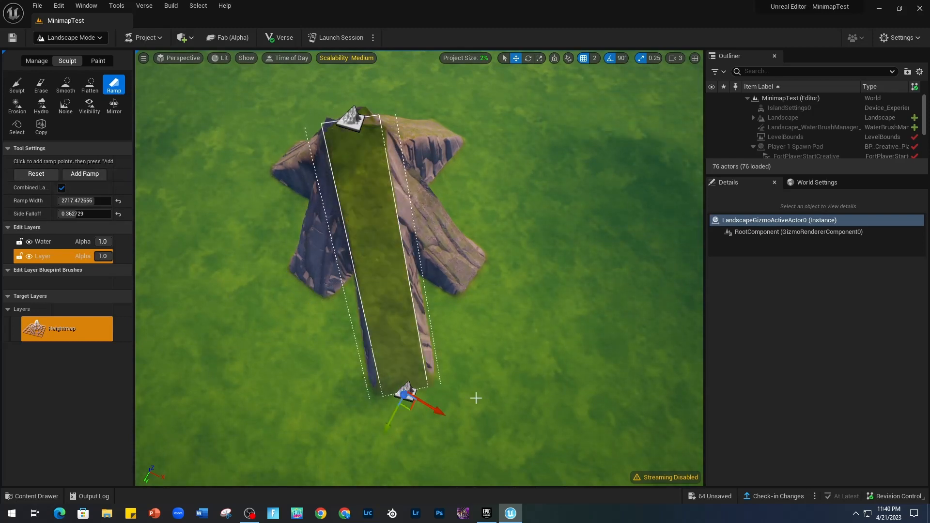
Move the lower ramp point into the gap between two existing ramps and add another ramp up to the shared peak.
{"action": "mouse_move", "coordinate": [489, 302]}
{"action": "right_mouse_down"}
{"action": "mouse_move", "coordinate": [460, 325]}
{"action": "mouse_move", "coordinate": [488, 303]}
{"action": "right_mouse_up"}
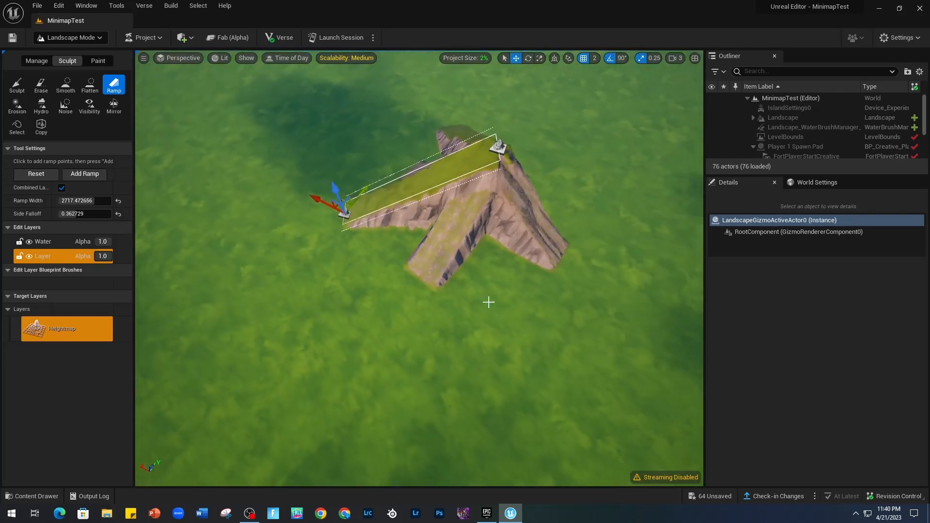
{"action": "mouse_move", "coordinate": [312, 189]}
{"action": "right_mouse_down"}
{"action": "mouse_move", "coordinate": [312, 150]}
{"action": "mouse_move", "coordinate": [320, 193]}
{"action": "right_mouse_up"}
{"action": "key", "text": "w"}
{"action": "key", "text": "s"}
{"action": "right_click_drag", "start_coordinate": [343, 153], "coordinate": [343, 196]}
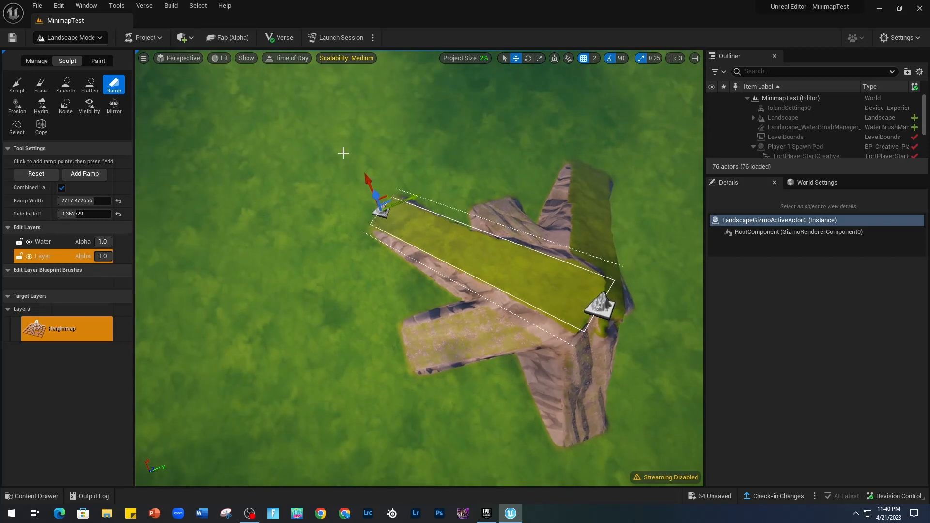
{"action": "left_click_drag", "start_coordinate": [483, 414], "coordinate": [461, 435]}
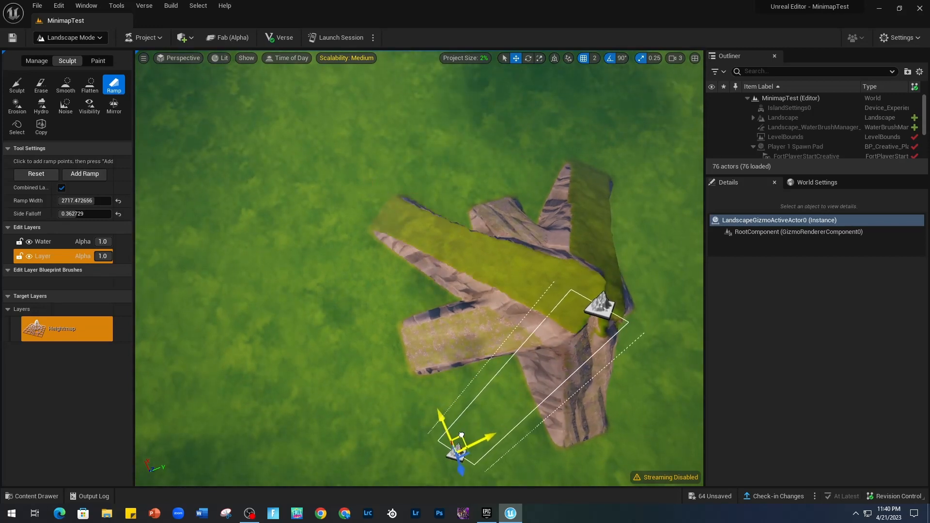
{"action": "right_click_drag", "start_coordinate": [567, 443], "coordinate": [581, 431]}
{"action": "key", "text": "d"}
{"action": "key", "text": "a"}
{"action": "key", "text": "d"}
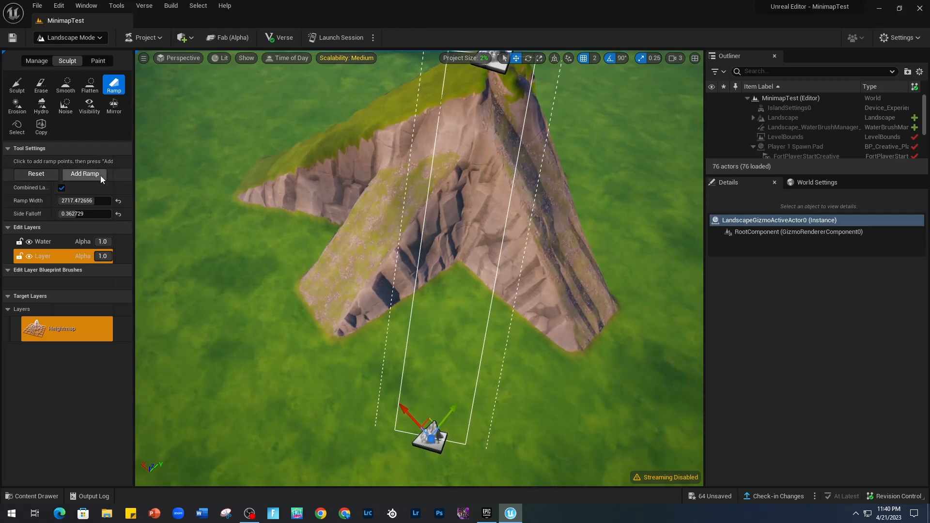
{"action": "left_click", "coordinate": [100, 179]}
Shift the lower ramp point across to the next open gap around the peak and add a ramp there.
{"action": "key", "text": "d"}
{"action": "mouse_move", "coordinate": [450, 318]}
{"action": "right_mouse_down"}
{"action": "mouse_move", "coordinate": [411, 315]}
{"action": "mouse_move", "coordinate": [416, 300]}
{"action": "mouse_move", "coordinate": [450, 318]}
{"action": "right_mouse_up"}
{"action": "key", "text": "s"}
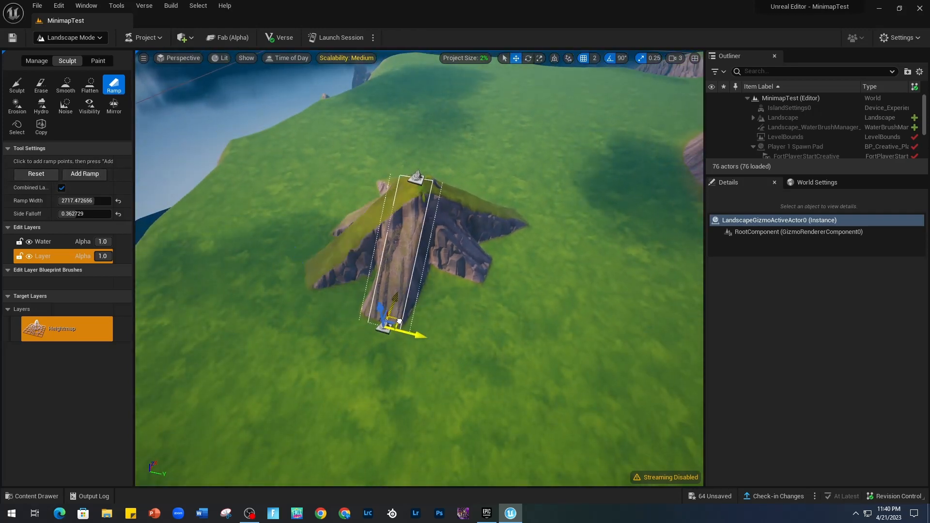
{"action": "left_click_drag", "start_coordinate": [399, 321], "coordinate": [484, 345]}
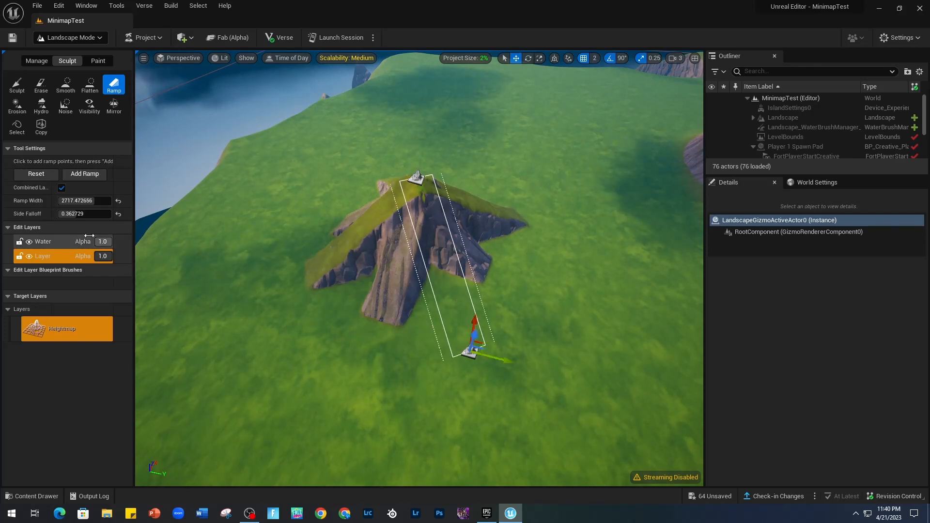
{"action": "left_click", "coordinate": [84, 173]}
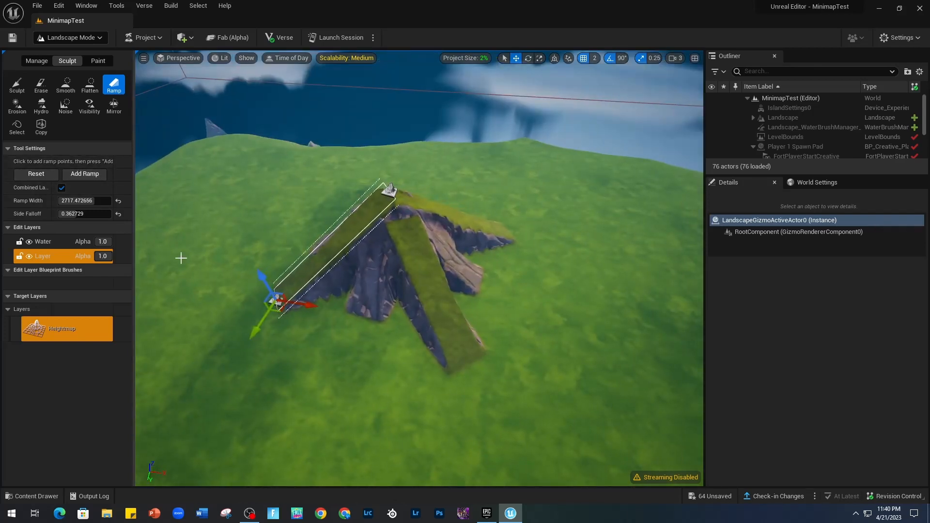
Smooth the ramp mound with the Smooth tool, enlarging the brush size to about 1210.
{"action": "left_click", "coordinate": [58, 85]}
{"action": "left_click_drag", "start_coordinate": [373, 293], "coordinate": [389, 222]}
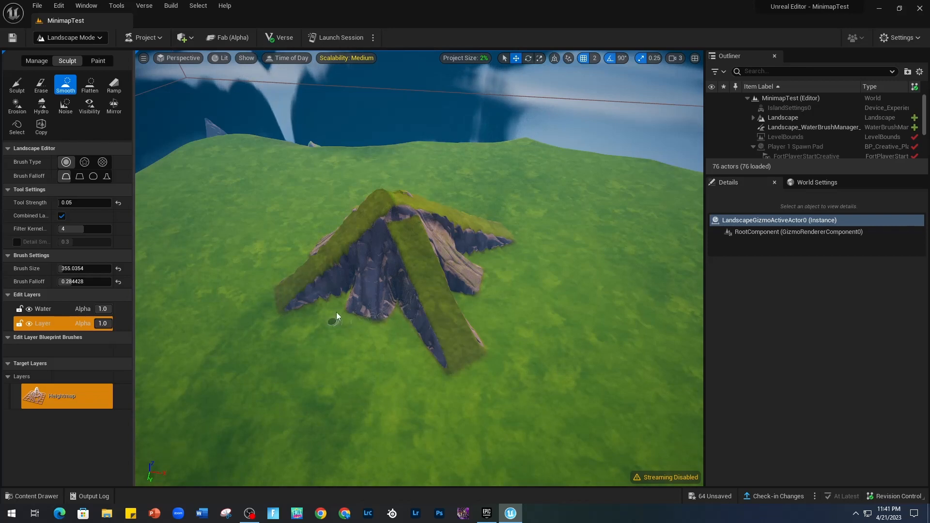
{"action": "right_click_drag", "start_coordinate": [369, 325], "coordinate": [348, 308]}
{"action": "left_click_drag", "start_coordinate": [66, 268], "coordinate": [82, 269]}
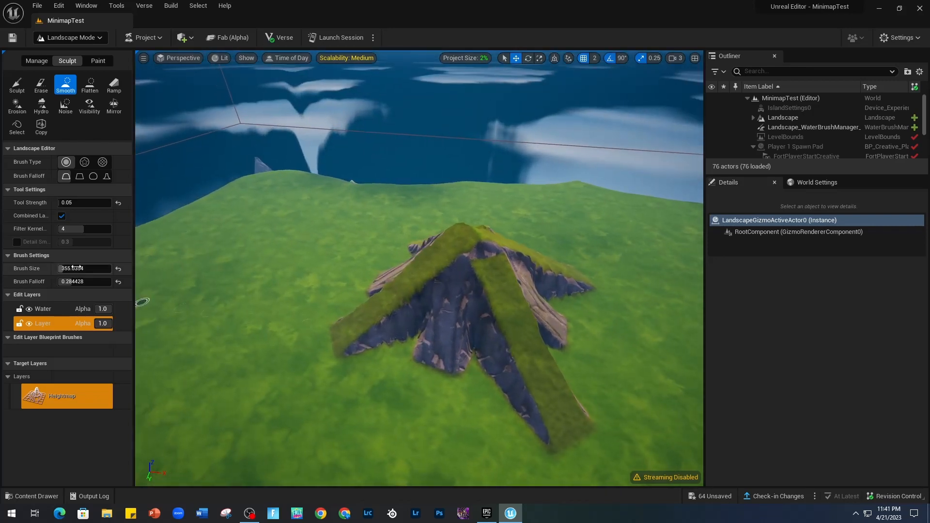
{"action": "mouse_move", "coordinate": [411, 370]}
{"action": "left_mouse_down"}
{"action": "mouse_move", "coordinate": [406, 334]}
{"action": "mouse_move", "coordinate": [490, 378]}
{"action": "mouse_move", "coordinate": [531, 331]}
{"action": "mouse_move", "coordinate": [504, 257]}
{"action": "mouse_move", "coordinate": [498, 334]}
{"action": "mouse_move", "coordinate": [537, 388]}
{"action": "mouse_move", "coordinate": [462, 315]}
{"action": "left_mouse_up"}
{"action": "key", "text": "d"}
{"action": "right_click_drag", "start_coordinate": [463, 314], "coordinate": [402, 340]}
{"action": "left_click_drag", "start_coordinate": [451, 291], "coordinate": [428, 173]}
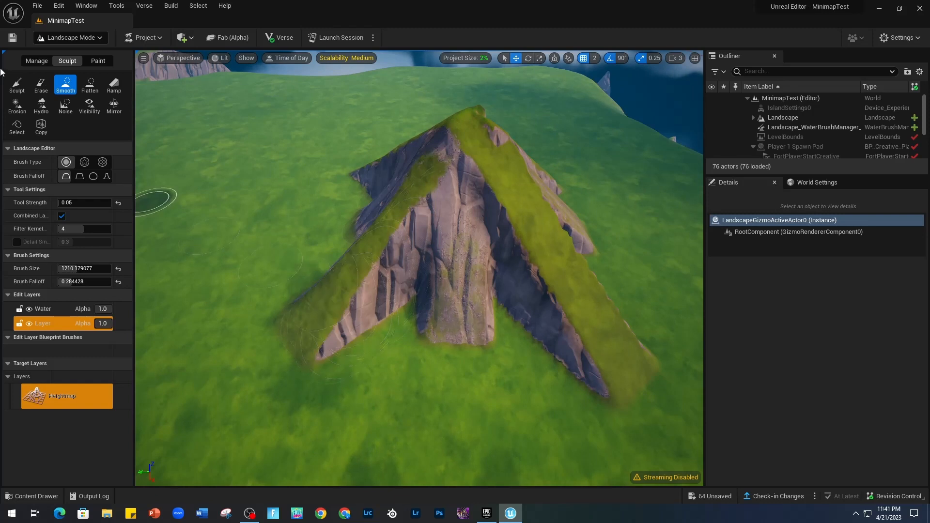
Brush along the feet of the ramps with the Erosion tool, and return to the Smooth tool.
{"action": "left_click", "coordinate": [22, 106]}
{"action": "mouse_move", "coordinate": [349, 310]}
{"action": "left_mouse_down"}
{"action": "mouse_move", "coordinate": [353, 280]}
{"action": "mouse_move", "coordinate": [326, 382]}
{"action": "mouse_move", "coordinate": [386, 373]}
{"action": "mouse_move", "coordinate": [380, 322]}
{"action": "mouse_move", "coordinate": [448, 394]}
{"action": "mouse_move", "coordinate": [437, 353]}
{"action": "mouse_move", "coordinate": [491, 322]}
{"action": "mouse_move", "coordinate": [579, 401]}
{"action": "left_mouse_up"}
{"action": "left_click", "coordinate": [66, 86]}
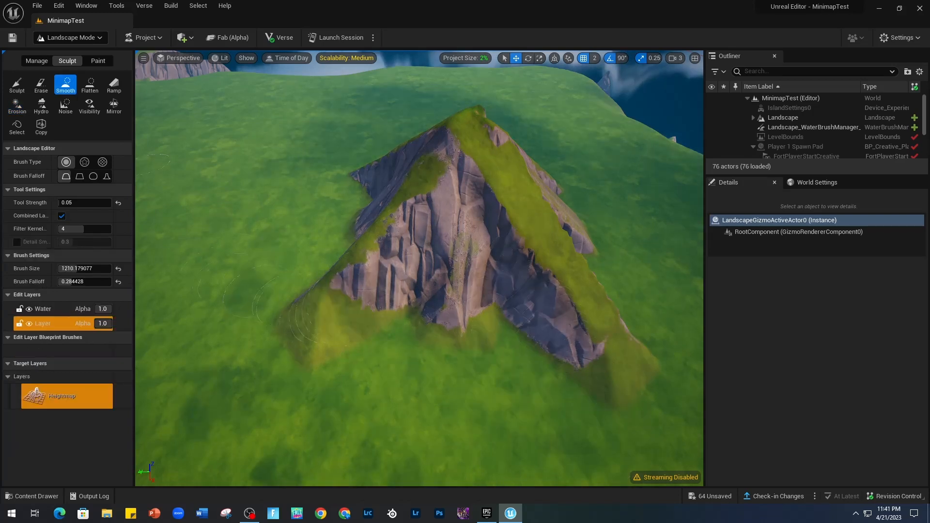
Smooth the ramp edges, gaps and bases on the next sides of the mound so they blend into the ground.
{"action": "right_click_drag", "start_coordinate": [366, 312], "coordinate": [367, 312]}
{"action": "key", "text": "d"}
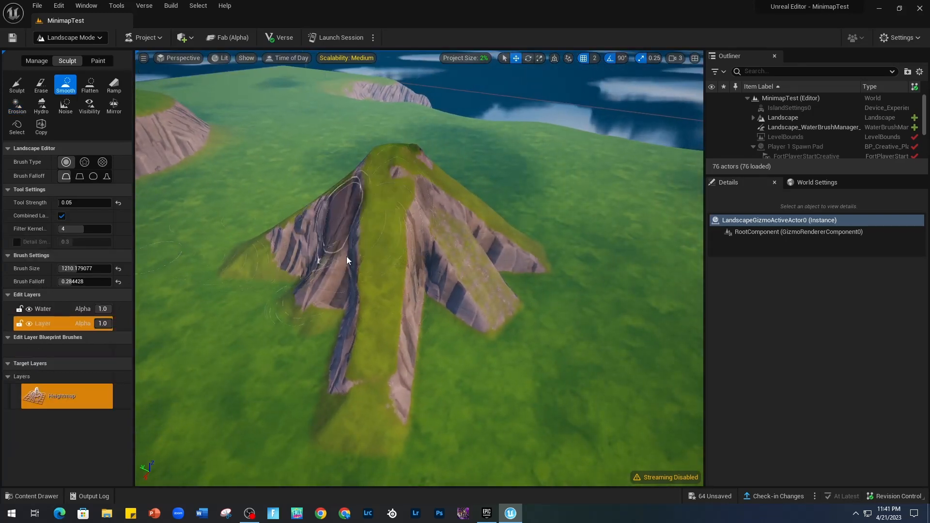
{"action": "mouse_move", "coordinate": [421, 296]}
{"action": "left_mouse_down"}
{"action": "mouse_move", "coordinate": [423, 247]}
{"action": "mouse_move", "coordinate": [398, 191]}
{"action": "mouse_move", "coordinate": [427, 226]}
{"action": "mouse_move", "coordinate": [432, 346]}
{"action": "mouse_move", "coordinate": [430, 284]}
{"action": "left_mouse_up"}
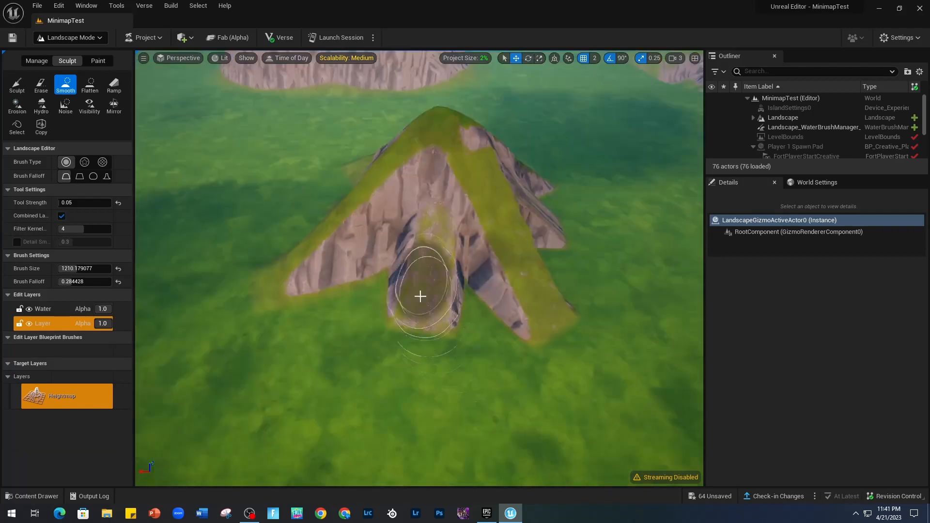
{"action": "mouse_move", "coordinate": [420, 297]}
{"action": "left_mouse_down"}
{"action": "mouse_move", "coordinate": [409, 249]}
{"action": "mouse_move", "coordinate": [456, 252]}
{"action": "mouse_move", "coordinate": [434, 224]}
{"action": "mouse_move", "coordinate": [426, 145]}
{"action": "mouse_move", "coordinate": [473, 245]}
{"action": "mouse_move", "coordinate": [460, 214]}
{"action": "left_mouse_up"}
{"action": "mouse_move", "coordinate": [459, 214]}
{"action": "right_mouse_down"}
{"action": "mouse_move", "coordinate": [457, 174]}
{"action": "mouse_move", "coordinate": [400, 200]}
{"action": "right_mouse_up"}
{"action": "key", "text": "d"}
{"action": "mouse_move", "coordinate": [355, 325]}
{"action": "right_mouse_down"}
{"action": "mouse_move", "coordinate": [354, 291]}
{"action": "mouse_move", "coordinate": [396, 332]}
{"action": "right_mouse_up"}
{"action": "key", "text": "a"}
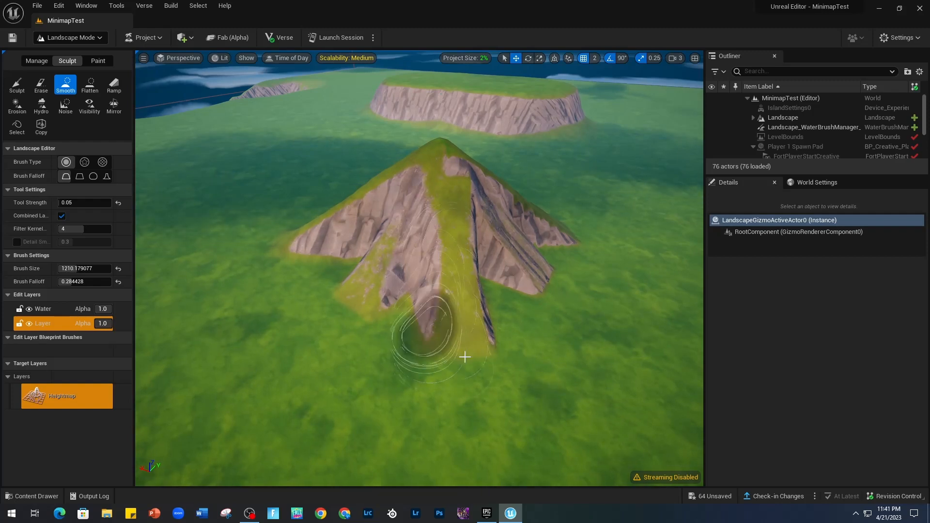
Smooth the remaining slopes and ridges around the far sides of the mound up to its peak.
{"action": "key", "text": "d"}
{"action": "mouse_move", "coordinate": [465, 357]}
{"action": "right_mouse_down"}
{"action": "mouse_move", "coordinate": [412, 295]}
{"action": "mouse_move", "coordinate": [367, 343]}
{"action": "right_mouse_up"}
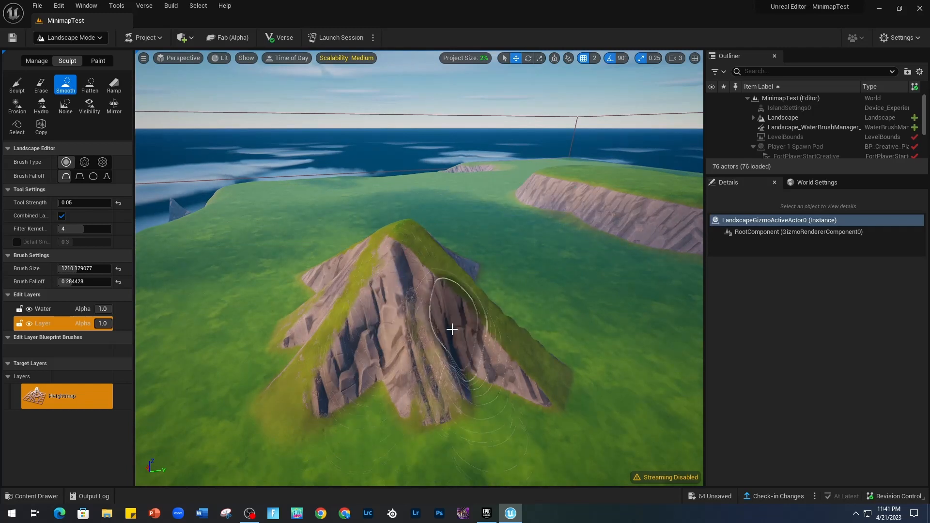
{"action": "key", "text": "d"}
{"action": "mouse_move", "coordinate": [452, 330]}
{"action": "right_mouse_down"}
{"action": "mouse_move", "coordinate": [443, 325]}
{"action": "mouse_move", "coordinate": [402, 363]}
{"action": "mouse_move", "coordinate": [393, 310]}
{"action": "right_mouse_up"}
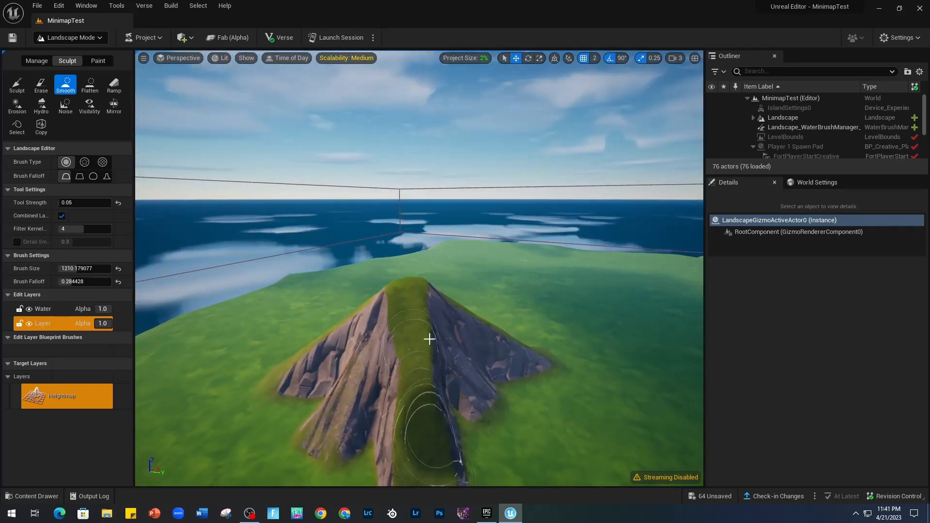
{"action": "right_click_drag", "start_coordinate": [362, 371], "coordinate": [458, 301]}
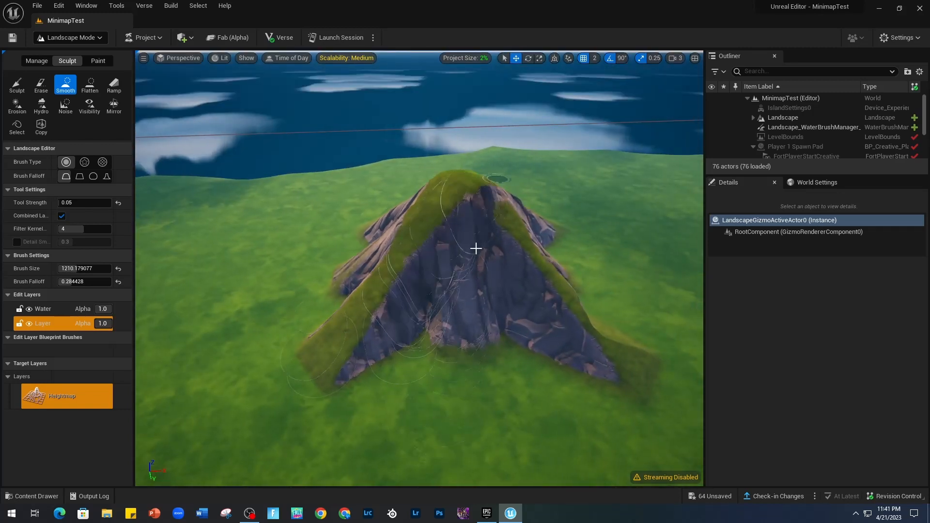
Erode the grassy ridge and front slope of the mountain with the Erosion tool, working from near ground level.
{"action": "right_click_drag", "start_coordinate": [476, 249], "coordinate": [630, 155]}
{"action": "key", "text": "d"}
{"action": "key", "text": "s"}
{"action": "key", "text": "a"}
{"action": "key", "text": "w"}
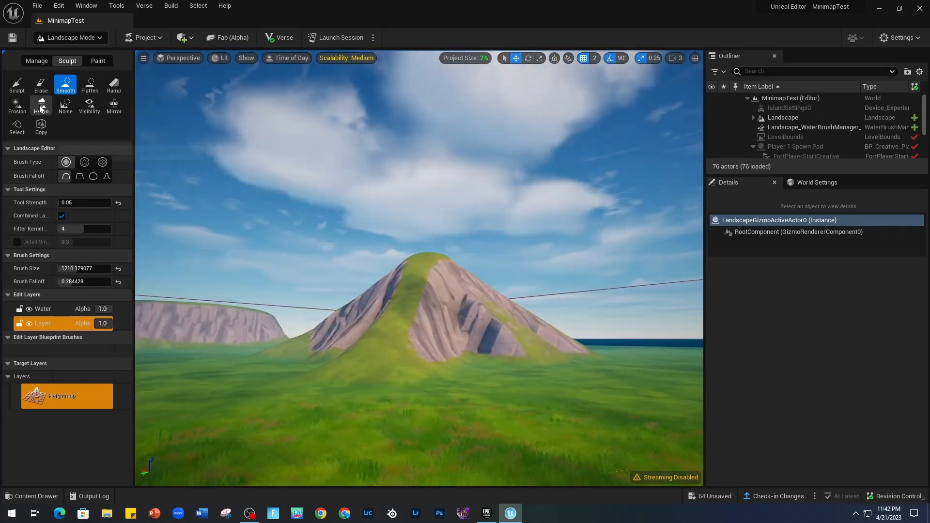
{"action": "left_click", "coordinate": [17, 104]}
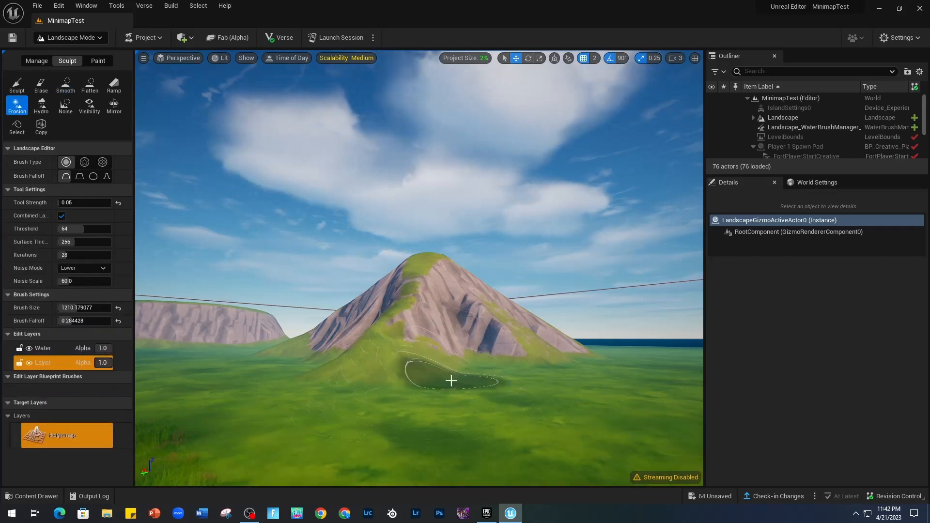
{"action": "right_click_drag", "start_coordinate": [482, 381], "coordinate": [482, 406]}
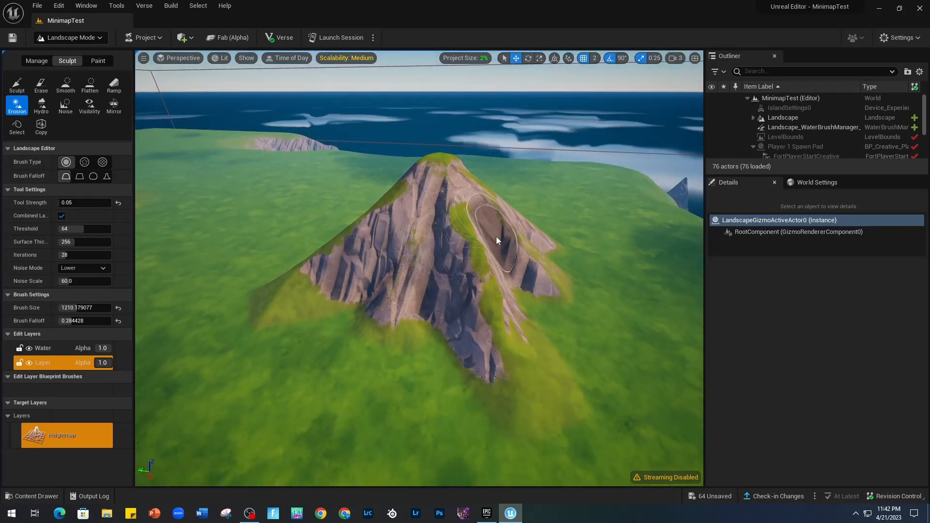
Continue eroding the ridges and rock faces around the other sides of the mountain and check its overall shape.
{"action": "mouse_move", "coordinate": [497, 240]}
{"action": "right_mouse_down"}
{"action": "mouse_move", "coordinate": [446, 230]}
{"action": "mouse_move", "coordinate": [227, 242]}
{"action": "mouse_move", "coordinate": [447, 196]}
{"action": "right_mouse_up"}
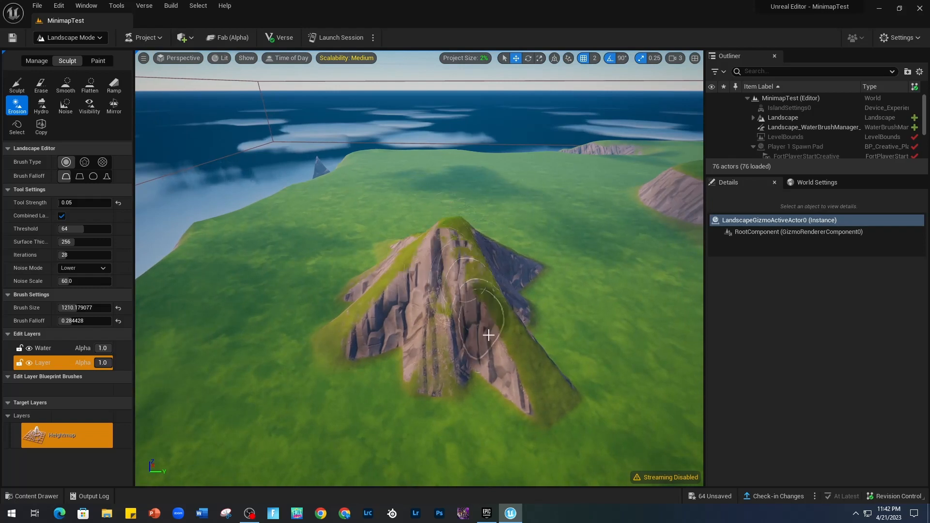
{"action": "key", "text": "d"}
{"action": "right_click_drag", "start_coordinate": [465, 281], "coordinate": [417, 309]}
{"action": "key", "text": "d"}
{"action": "mouse_move", "coordinate": [473, 365]}
{"action": "right_mouse_down"}
{"action": "mouse_move", "coordinate": [441, 387]}
{"action": "mouse_move", "coordinate": [400, 351]}
{"action": "mouse_move", "coordinate": [285, 349]}
{"action": "mouse_move", "coordinate": [288, 339]}
{"action": "mouse_move", "coordinate": [387, 342]}
{"action": "mouse_move", "coordinate": [334, 334]}
{"action": "mouse_move", "coordinate": [423, 369]}
{"action": "right_mouse_up"}
{"action": "key", "text": "d"}
{"action": "key", "text": "s"}
{"action": "key", "text": "d"}
{"action": "key", "text": "w"}
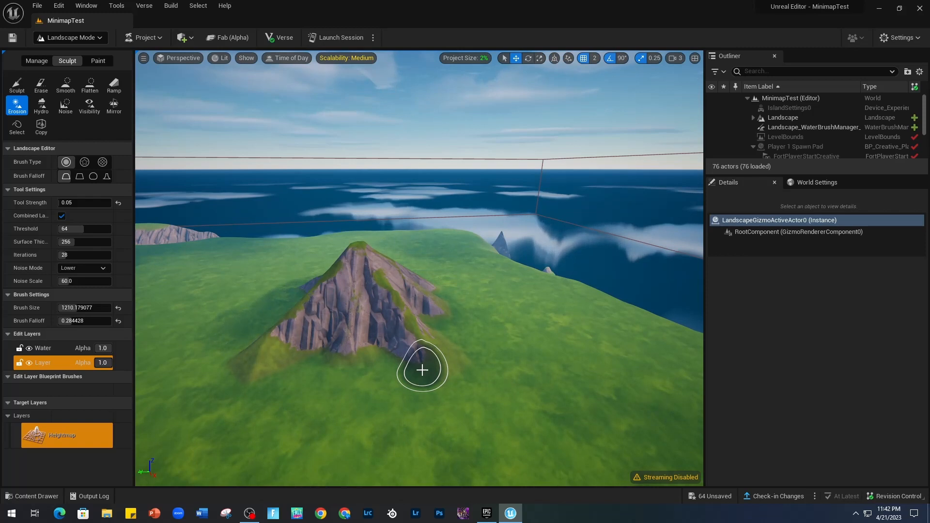